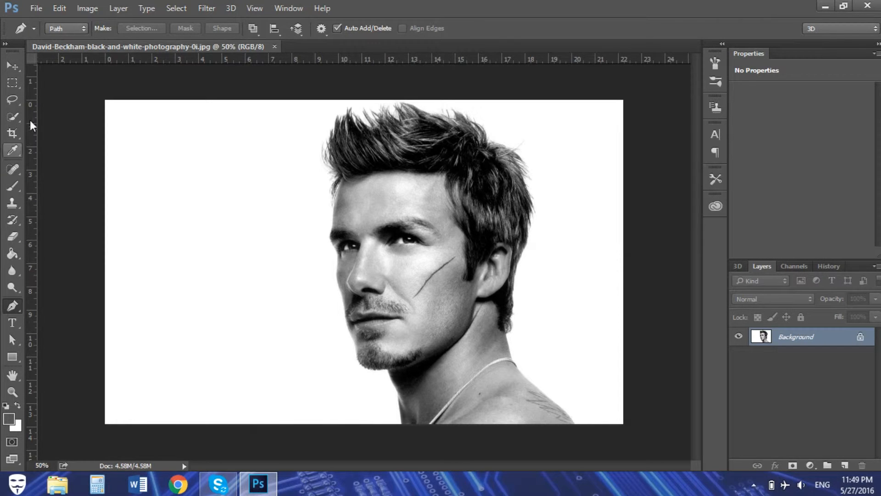
Step: Trace a closed, curved path around the face from the forehead down to the chin with the Pen tool
left_click(14, 66)
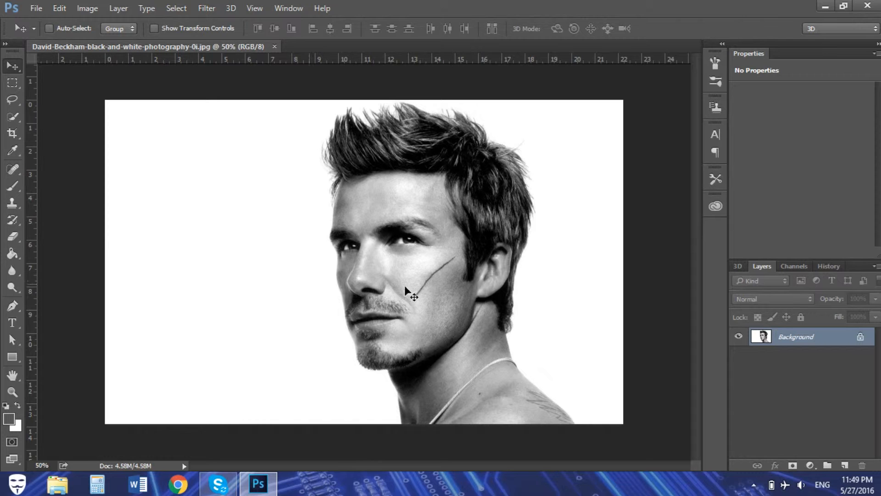
left_click(16, 302)
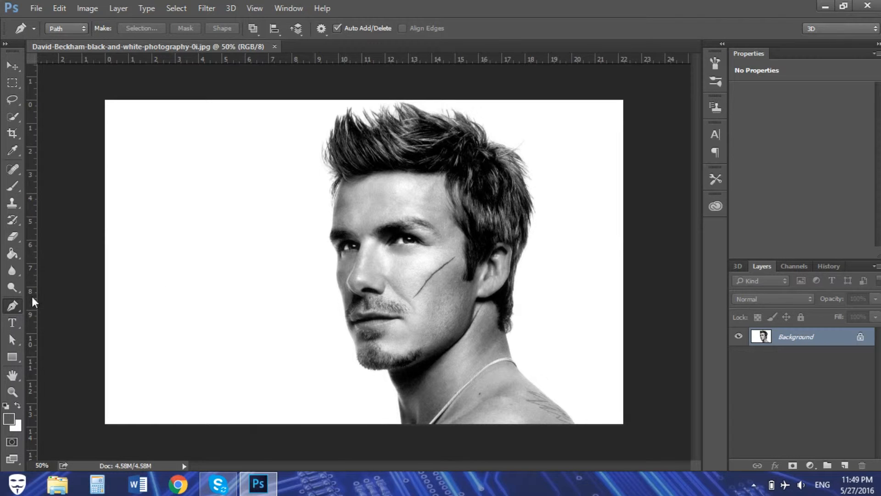
left_click(350, 202)
left_click_drag(391, 187, 455, 202)
left_click_drag(458, 240, 452, 250)
left_click_drag(441, 315, 438, 330)
left_click_drag(426, 351, 380, 360)
mouse_move(372, 356)
left_mouse_down()
mouse_move(355, 342)
mouse_move(343, 309)
left_mouse_up()
left_click_drag(345, 300, 336, 245)
left_click_drag(334, 241, 340, 205)
left_click(350, 201)
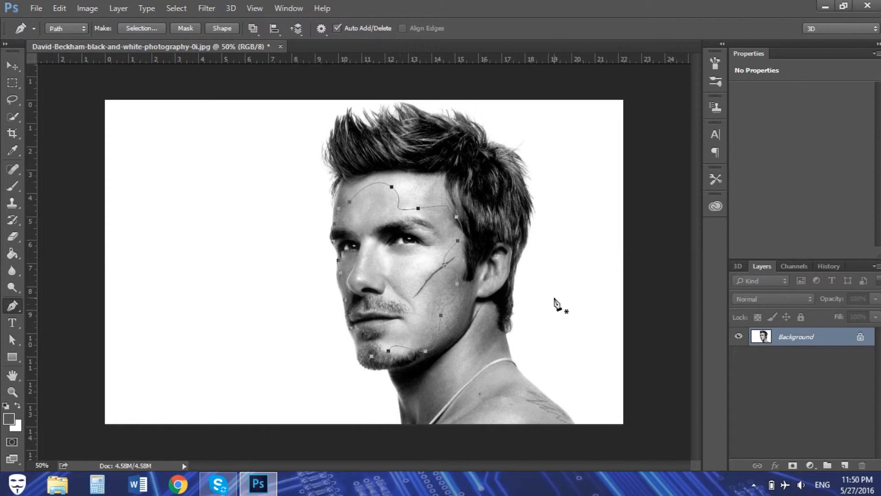
Step: Convert the face path into a new selection with a 0-pixel feather radius and copy the selected area to its own layer
right_click(431, 210)
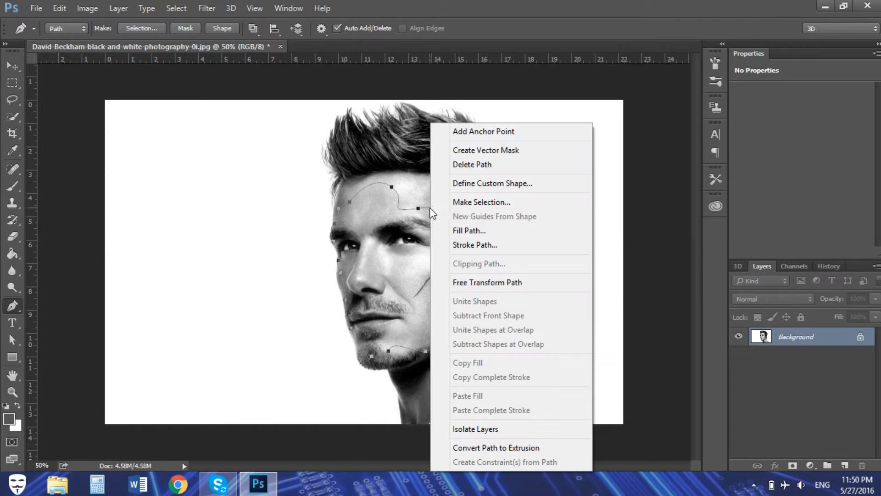
left_click(483, 201)
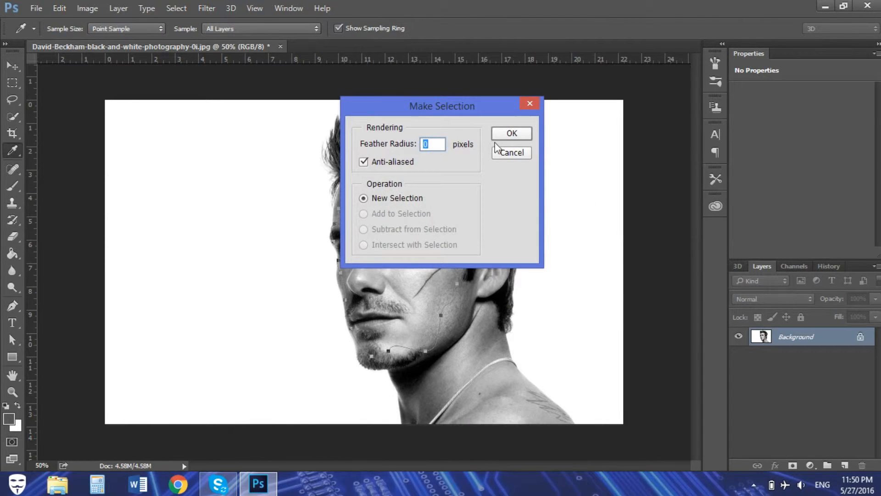
left_click(520, 138)
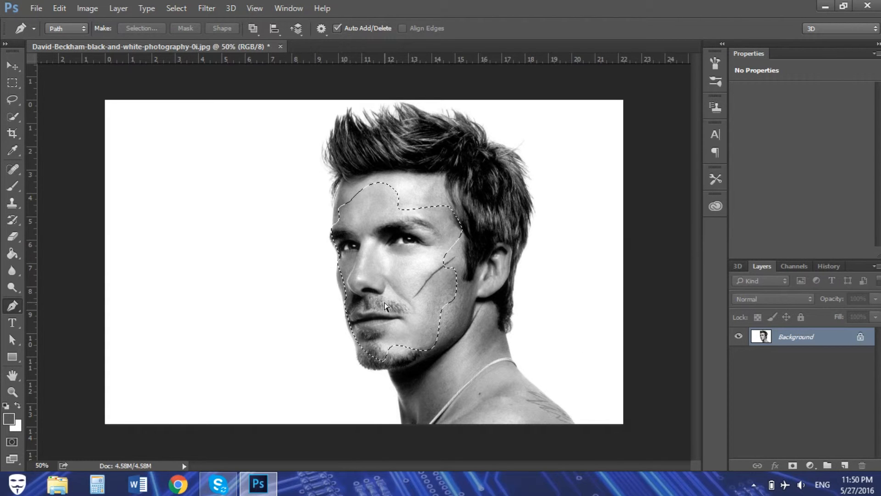
key("ctrl+j")
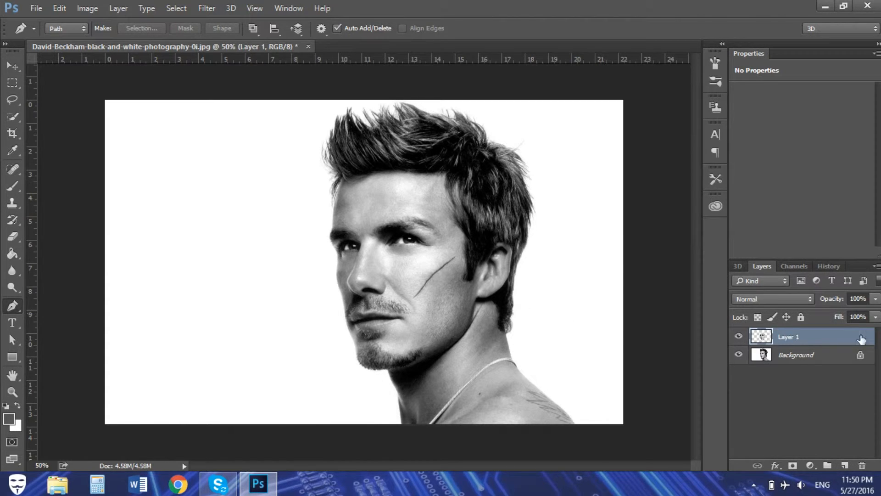
Step: Add an empty layer, Layer 2, above the face copy and delete the surplus Layer 3
left_click(844, 465)
left_click(845, 465)
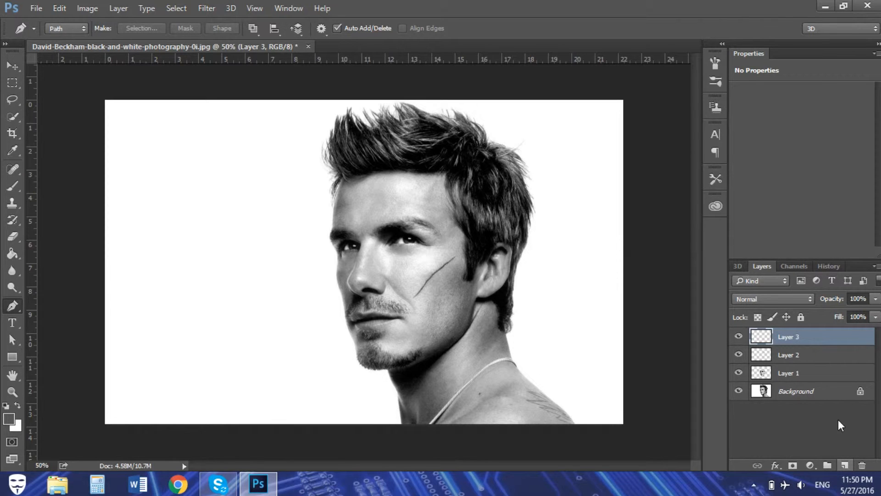
key("Delete")
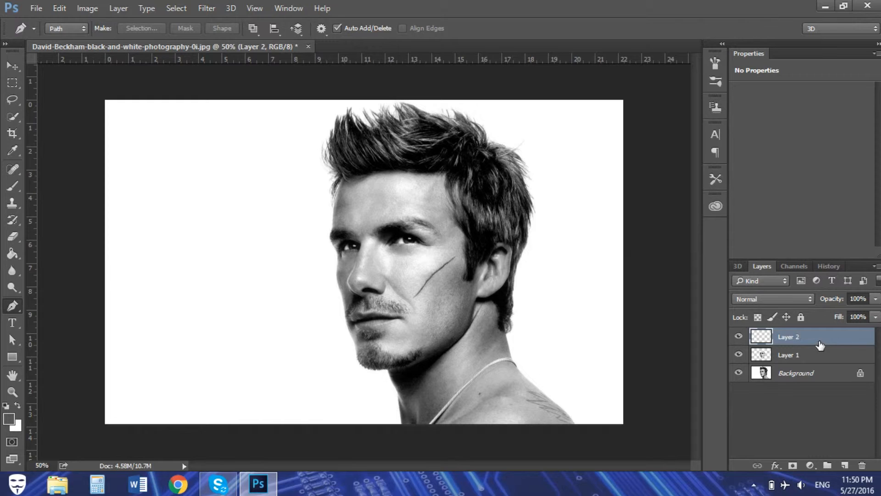
Step: Load the outline of Layer 1 as a selection, make Layer 2 active and hide Layer 1
left_click(801, 355)
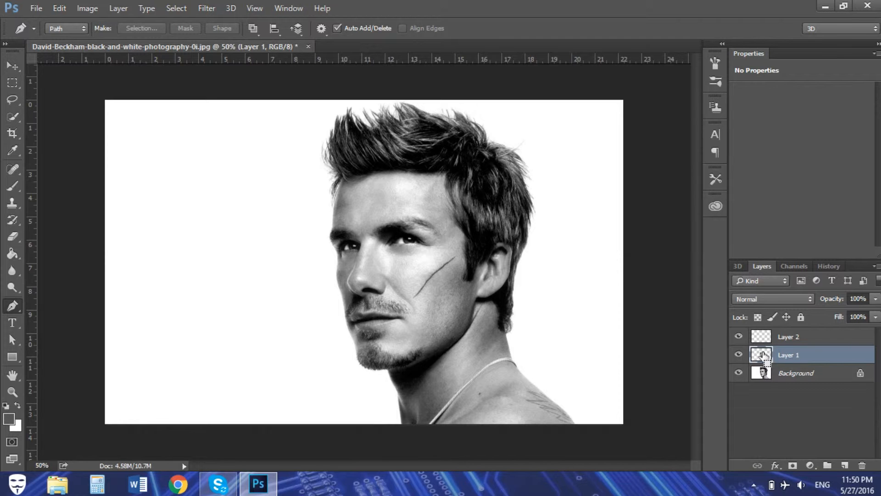
left_click(762, 355, "ctrl")
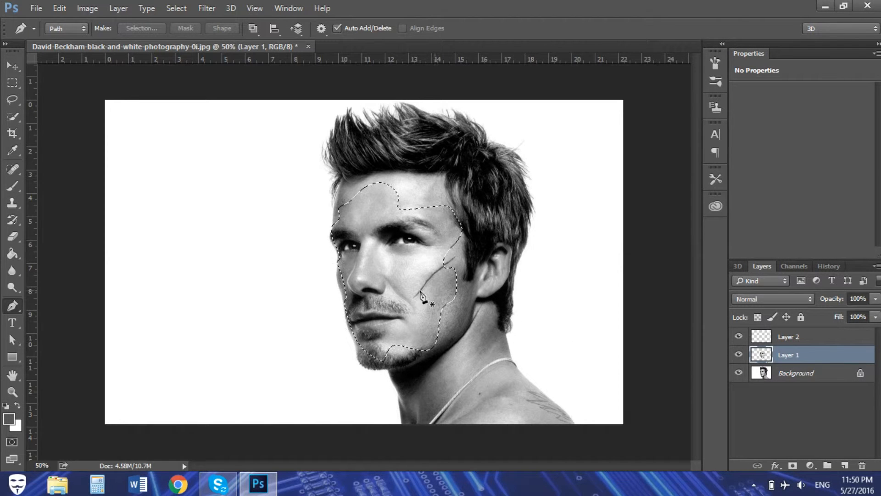
left_click(763, 339)
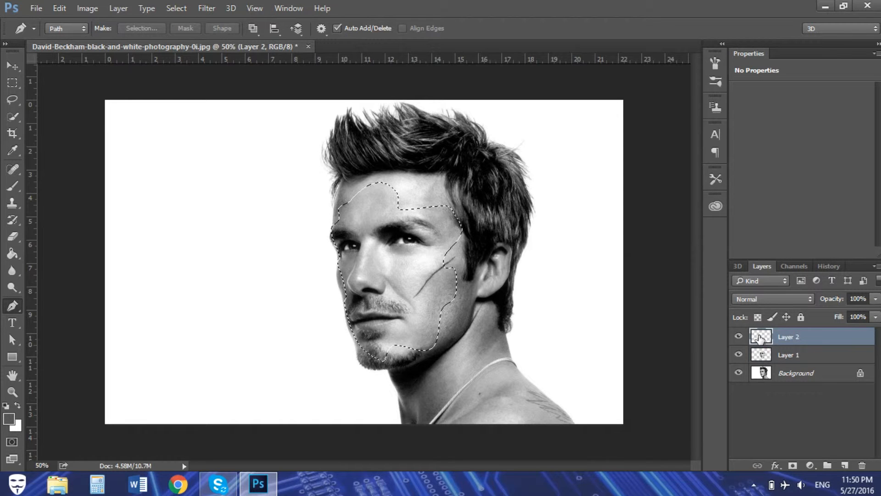
left_click(739, 355)
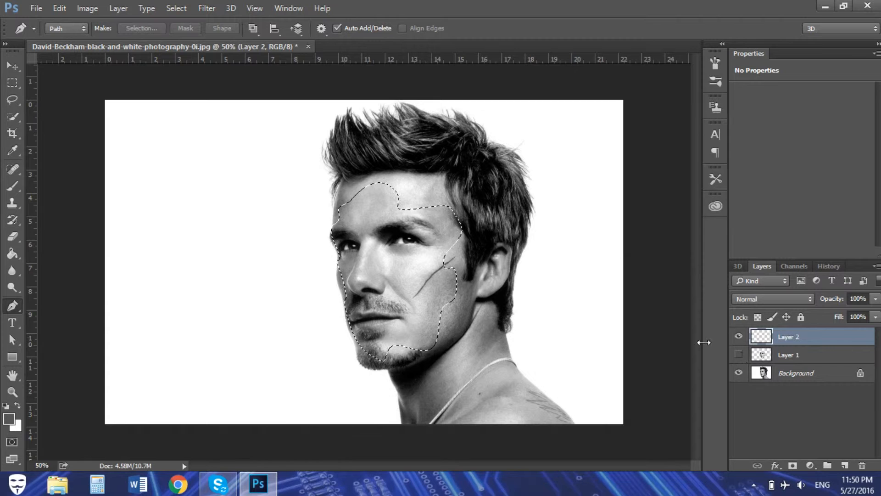
Step: Sample the dark grey shadow on the neck, fill the face selection on Layer 2 with it using Paint Bucket, and deselect
left_click(12, 254)
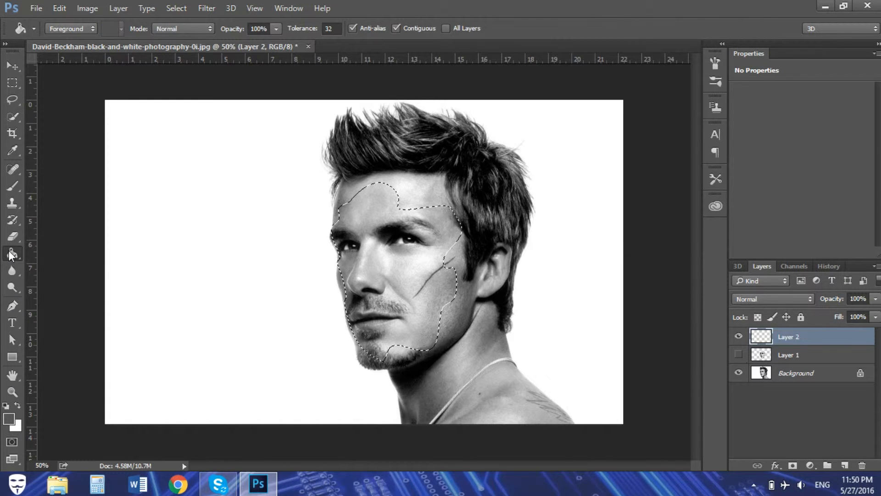
left_click(13, 152)
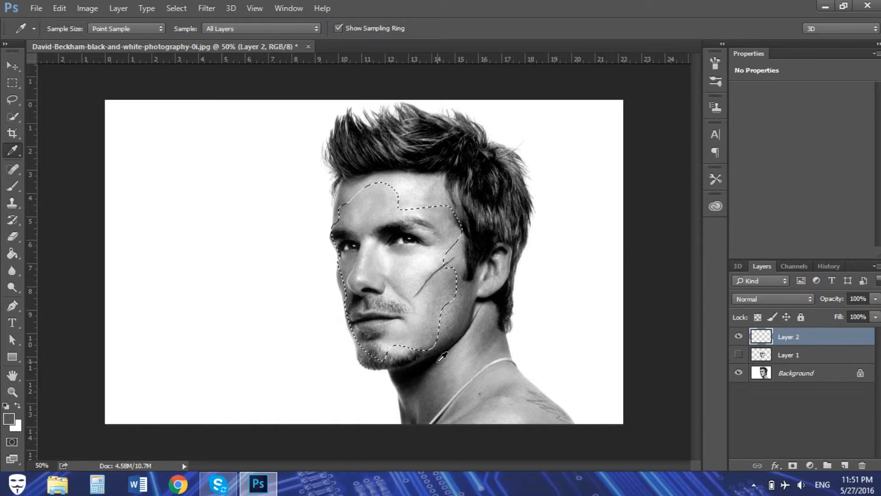
left_click(440, 366)
left_click(14, 255)
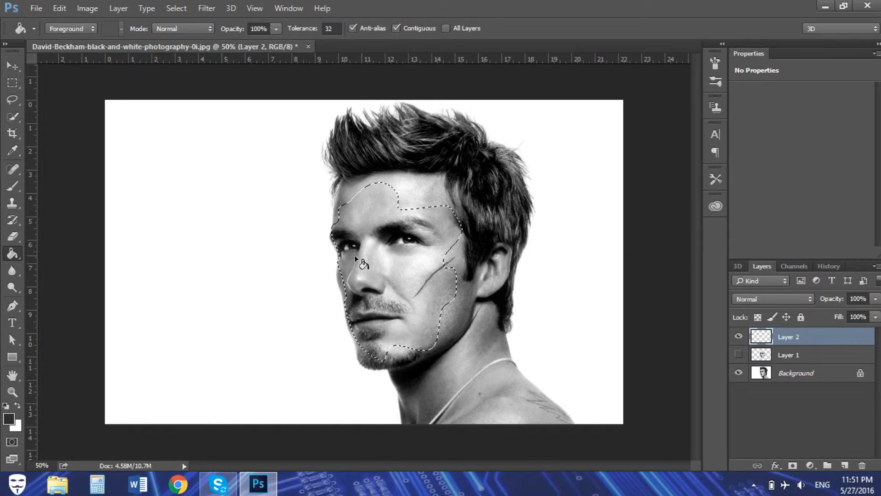
left_click(404, 277)
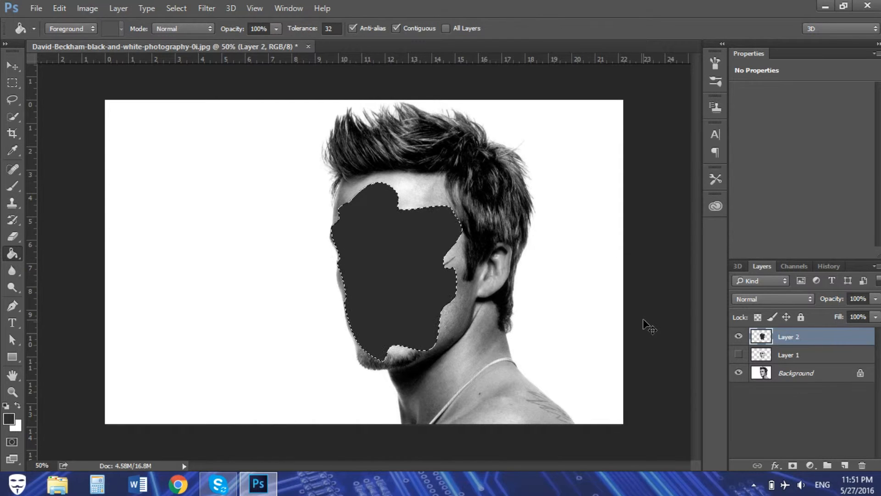
key("ctrl+d")
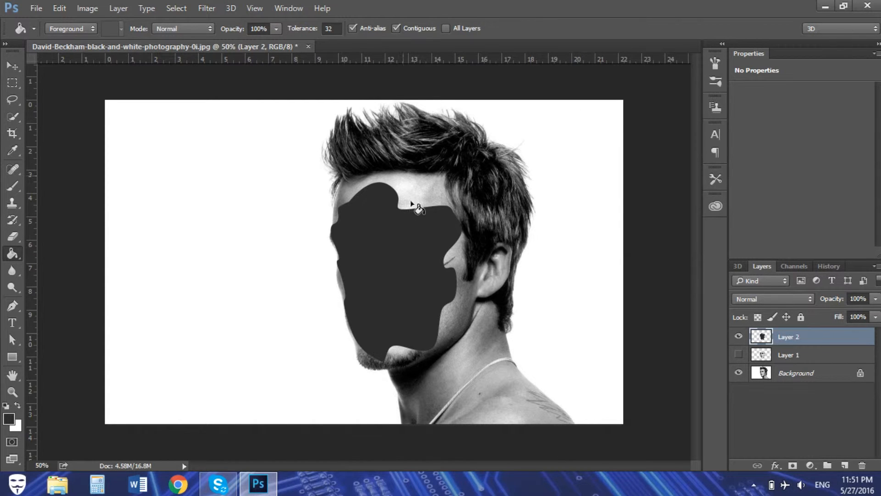
Step: Show Layer 1 and reorder the layers so that the dark Layer 2 lies beneath it
left_click(13, 67)
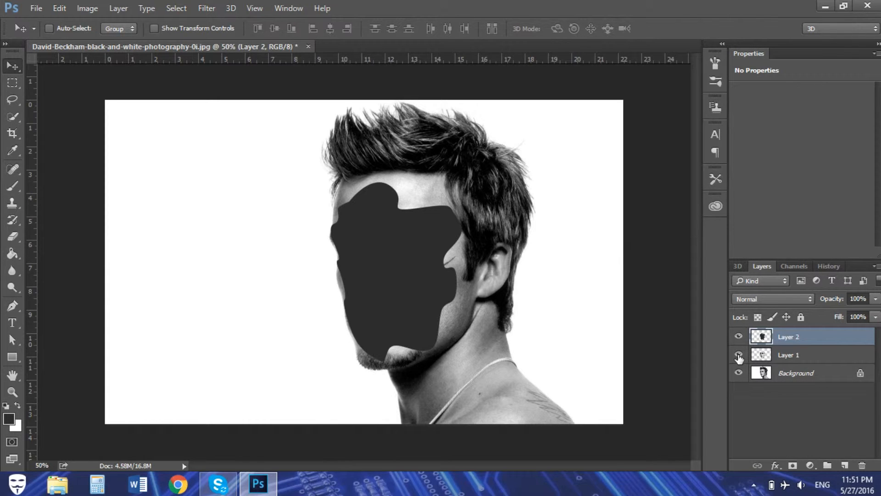
left_click_drag(810, 338, 808, 361)
left_click(811, 338)
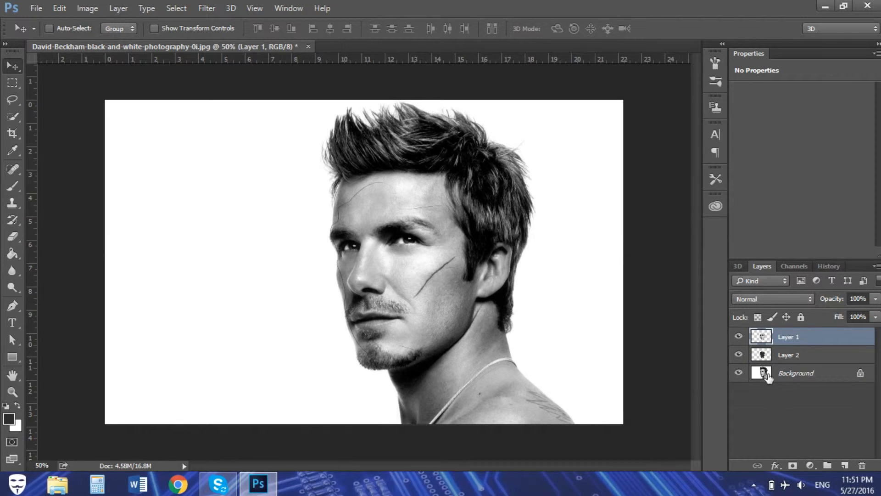
Step: Hide Layer 1 and turn on the Inner Shadow effect for the dark shape on Layer 2
left_click(738, 337)
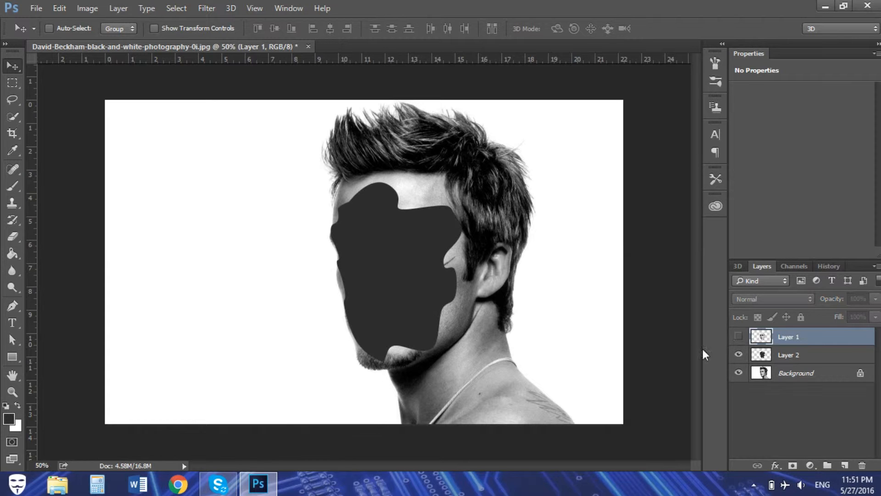
left_click(822, 357)
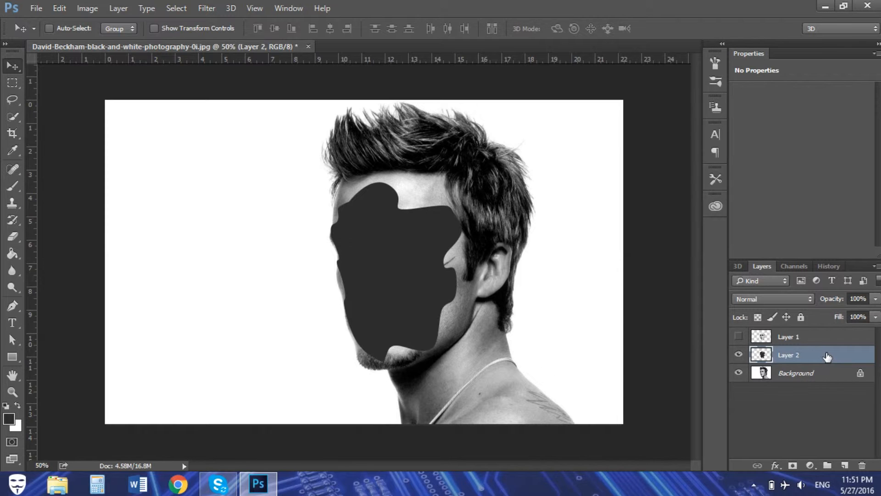
double_click(826, 356)
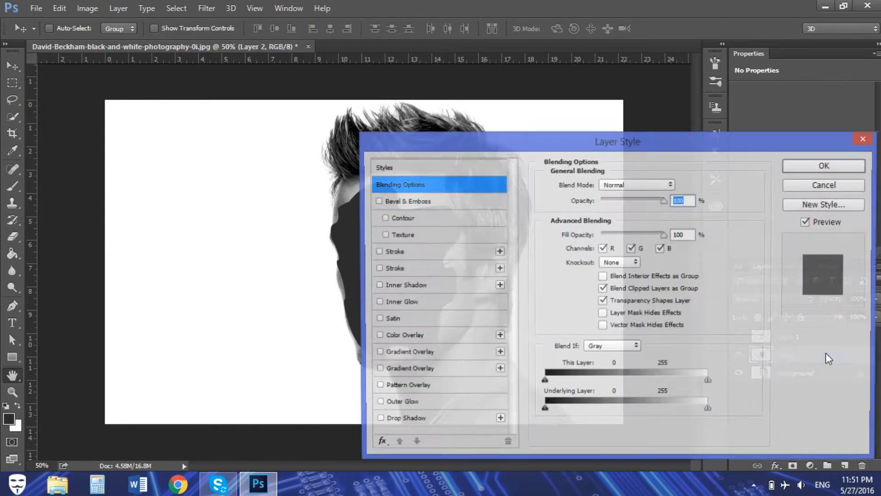
left_click_drag(664, 133, 829, 84)
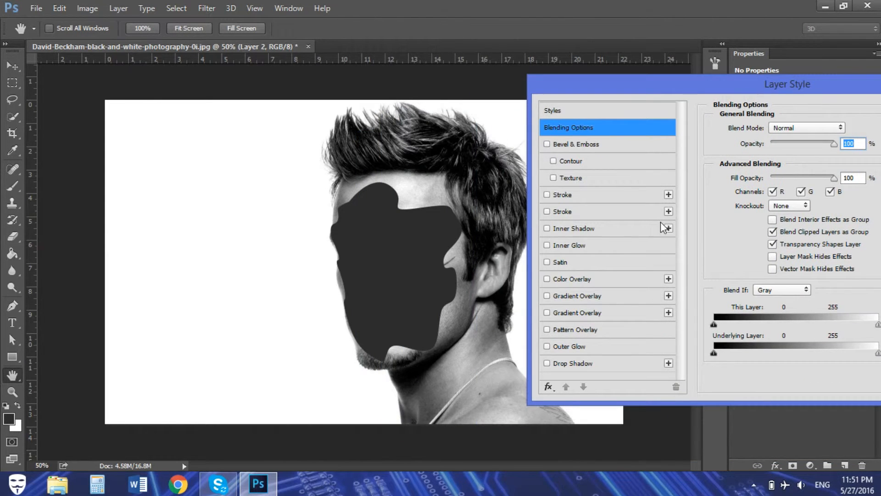
left_click(571, 227)
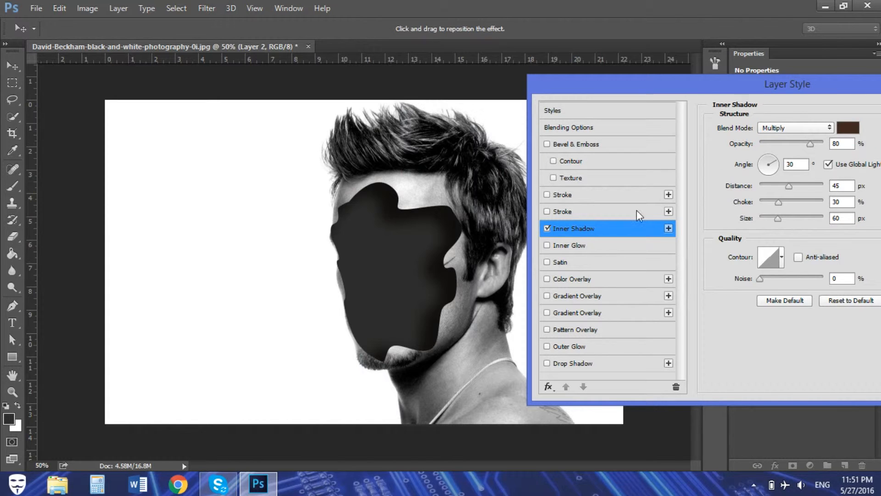
left_click_drag(808, 81, 773, 84)
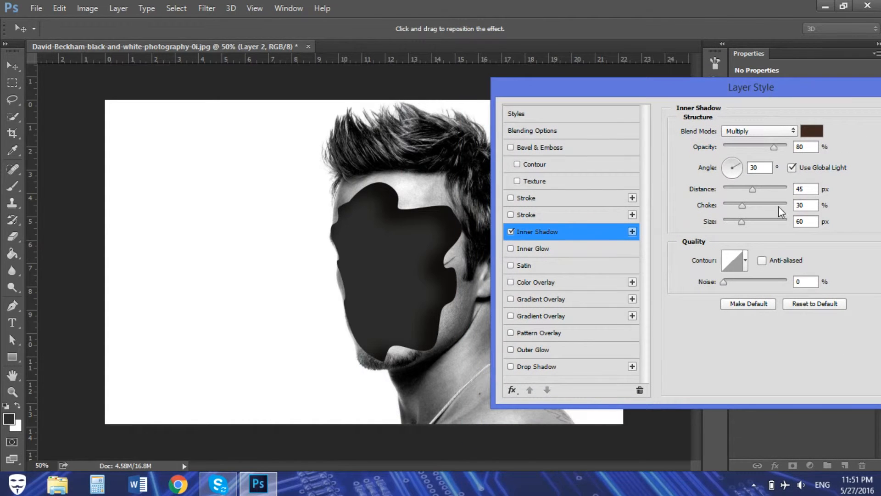
Step: Fine-tune the distance and choke of Layer 2's inner shadow, apply the style and show Layer 1 again
left_click(751, 188)
left_click_drag(753, 187, 755, 187)
left_click(807, 205)
mouse_move(742, 204)
left_mouse_down()
mouse_move(760, 204)
mouse_move(742, 206)
left_mouse_up()
left_click_drag(836, 88, 687, 95)
left_click(822, 120)
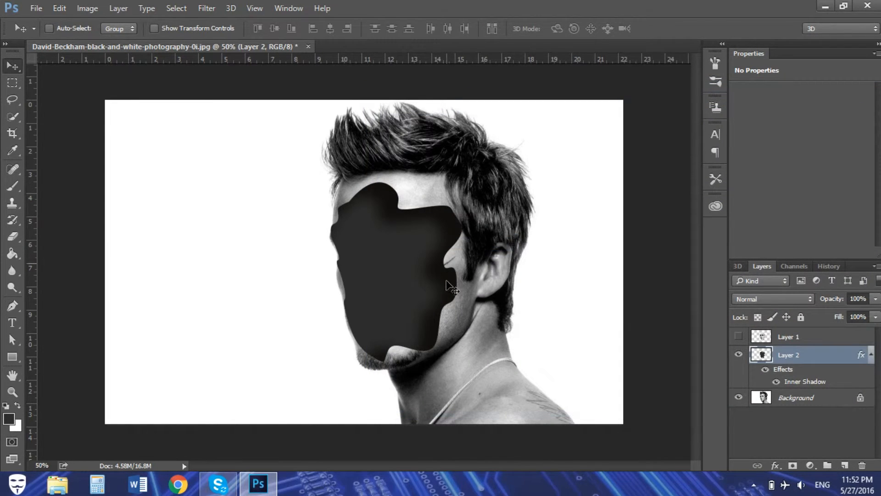
left_click(739, 337)
left_click_drag(425, 251, 403, 253)
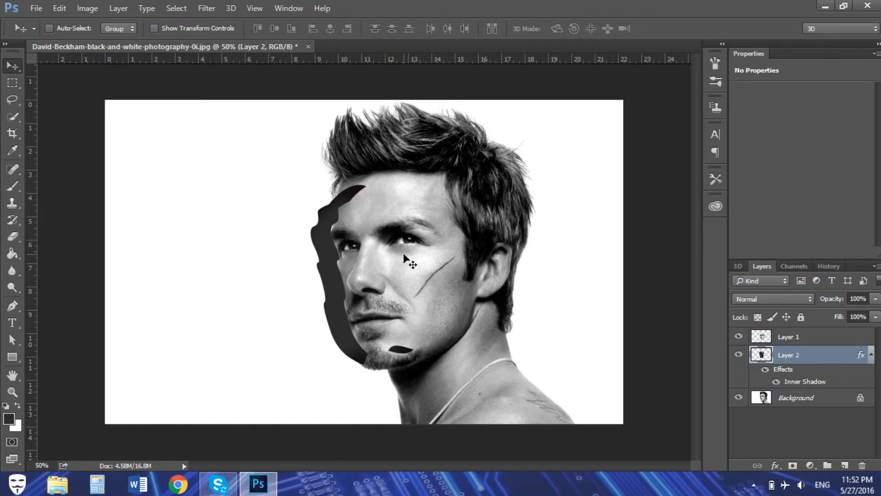
left_click(829, 266)
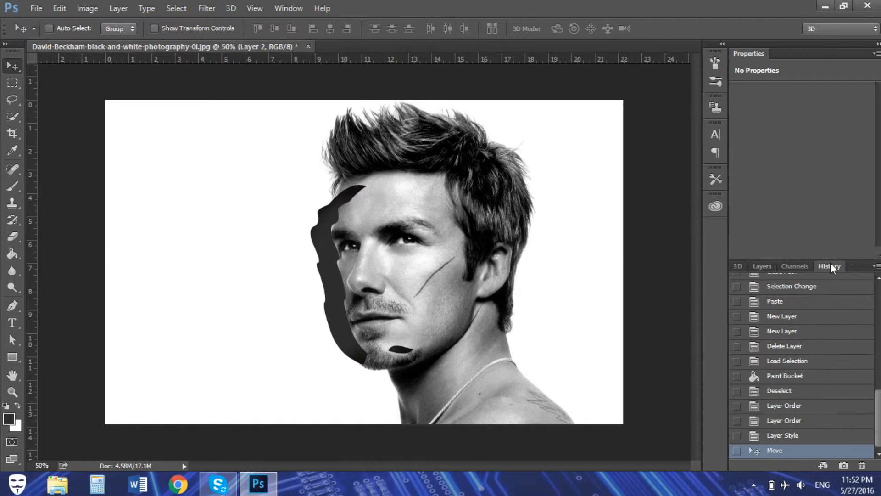
left_click(777, 436)
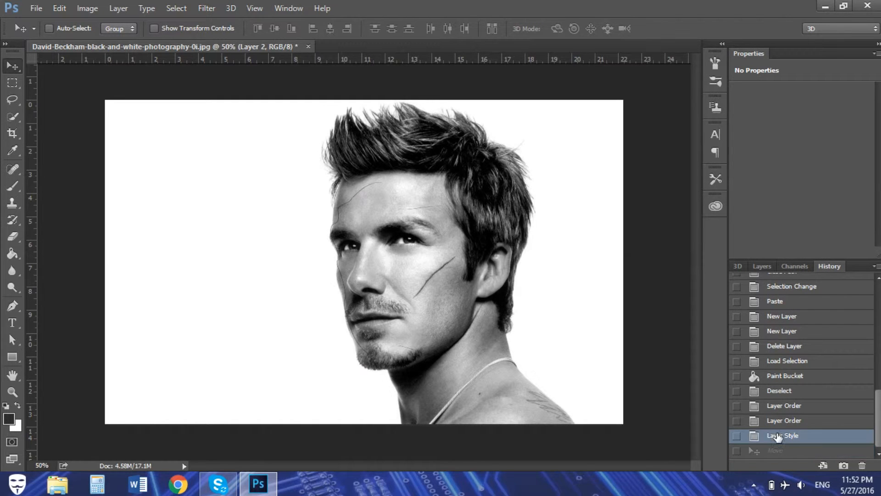
left_click(764, 268)
Step: Move the face cutout on Layer 1 slightly left and up, away from the dark shape beneath it
left_click(761, 338)
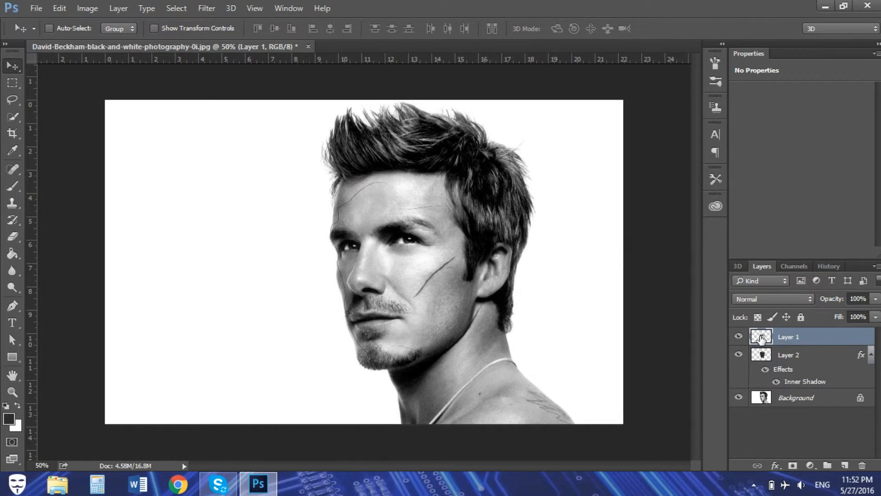
left_click_drag(410, 238, 391, 235)
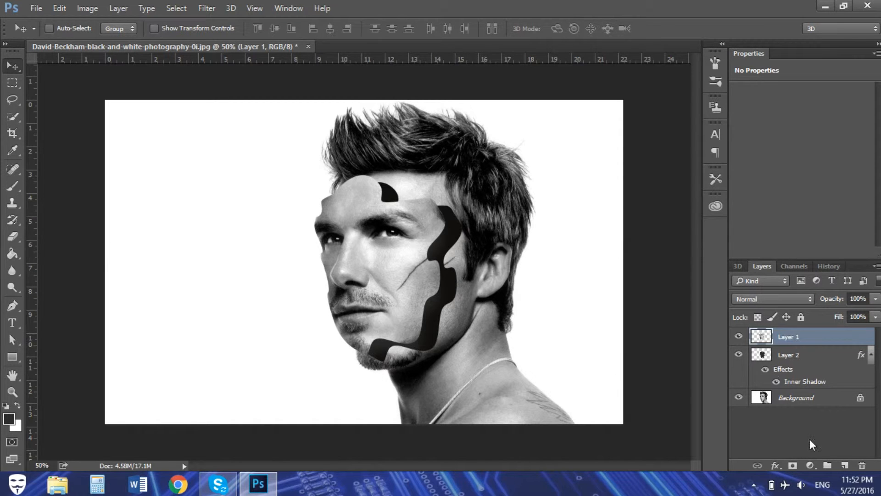
Step: Turn on the Bevel & Emboss effect for the face cutout on Layer 1, comparing the face with and without it
double_click(846, 340)
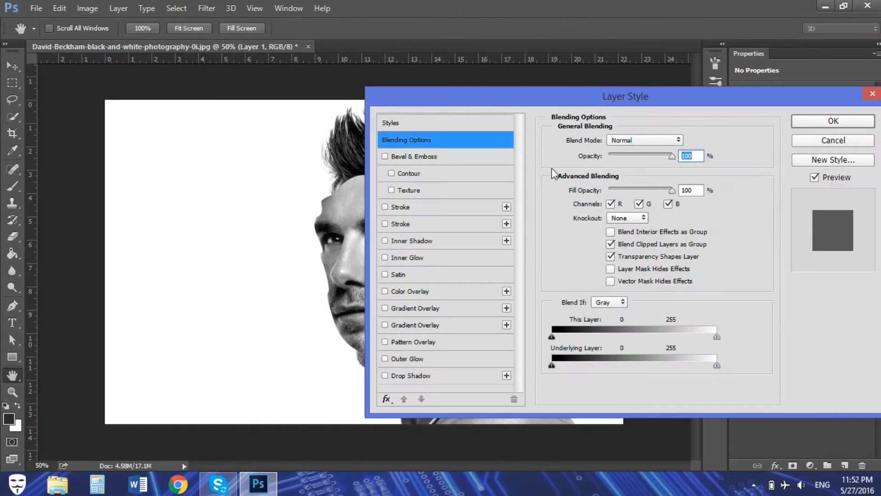
left_click(423, 157)
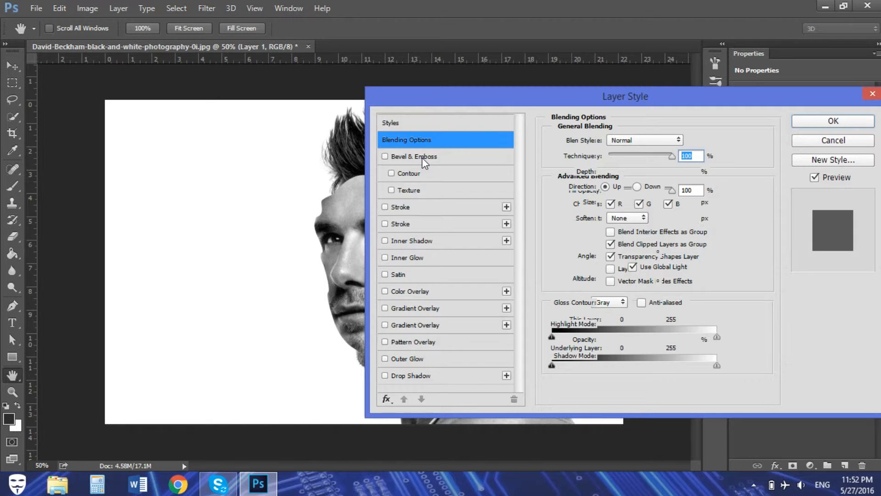
left_click_drag(531, 103, 693, 165)
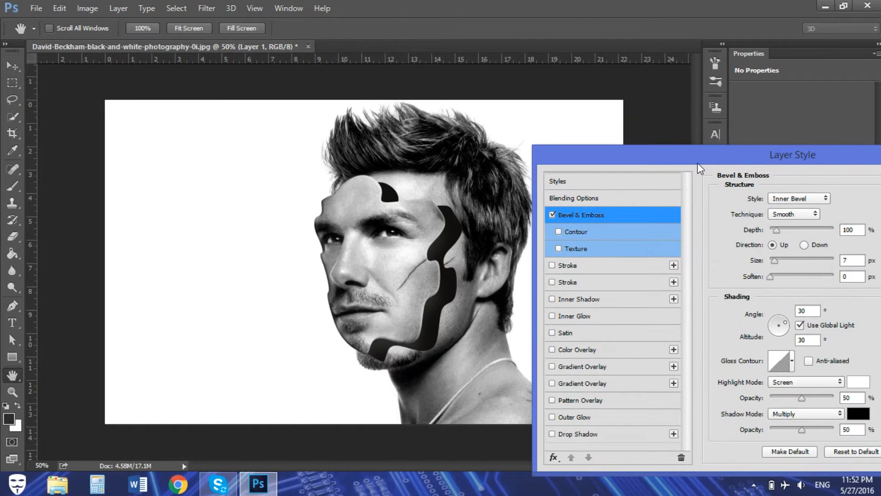
left_click(552, 214)
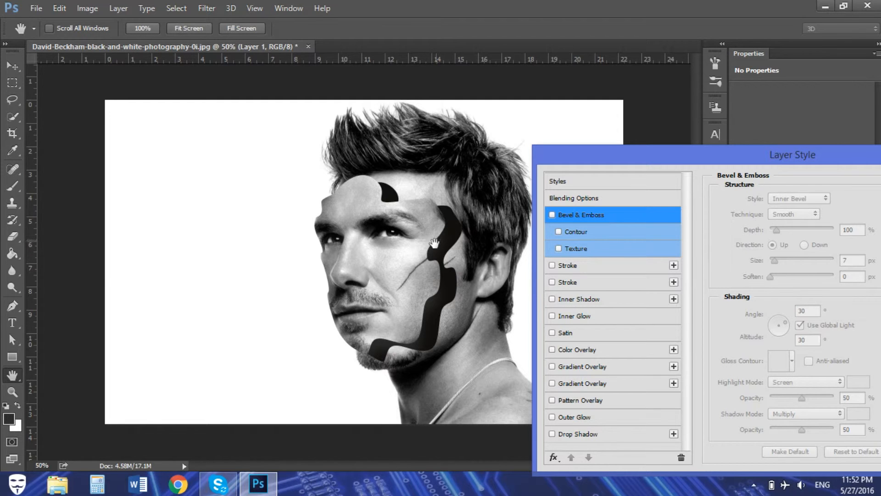
left_click(552, 214)
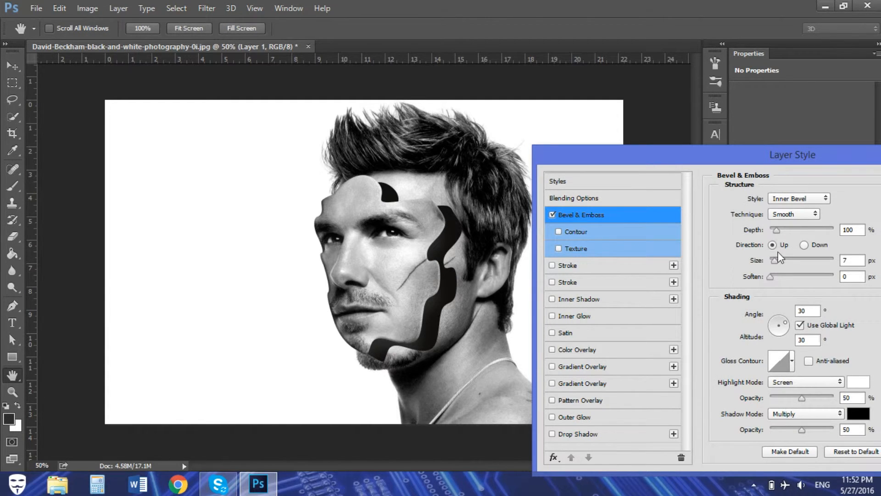
Step: Set the bevel depth to 235%, fine-tune its size and soften amounts, and apply the style to Layer 1
mouse_move(778, 230)
left_mouse_down()
mouse_move(855, 232)
mouse_move(775, 234)
mouse_move(783, 231)
left_mouse_up()
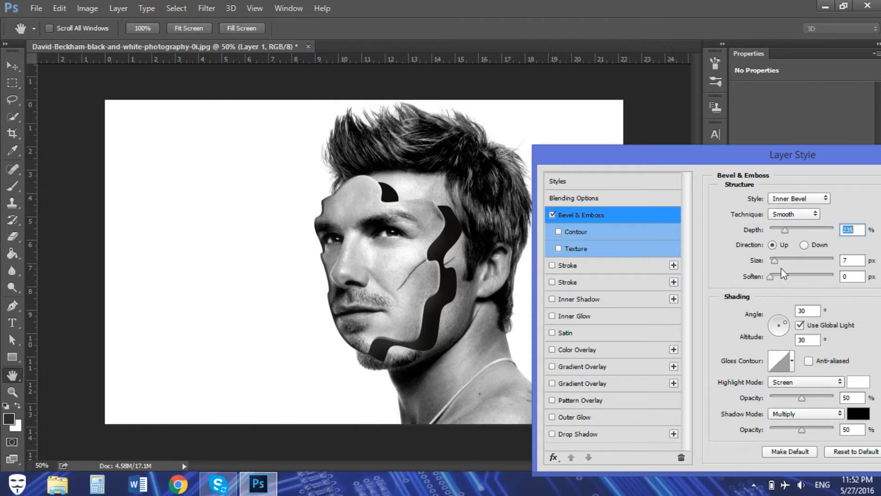
mouse_move(777, 260)
left_mouse_down()
mouse_move(790, 257)
mouse_move(775, 259)
left_mouse_up()
mouse_move(779, 277)
left_mouse_down()
mouse_move(828, 275)
mouse_move(776, 278)
left_mouse_up()
left_click_drag(823, 152, 659, 106)
left_click(829, 136)
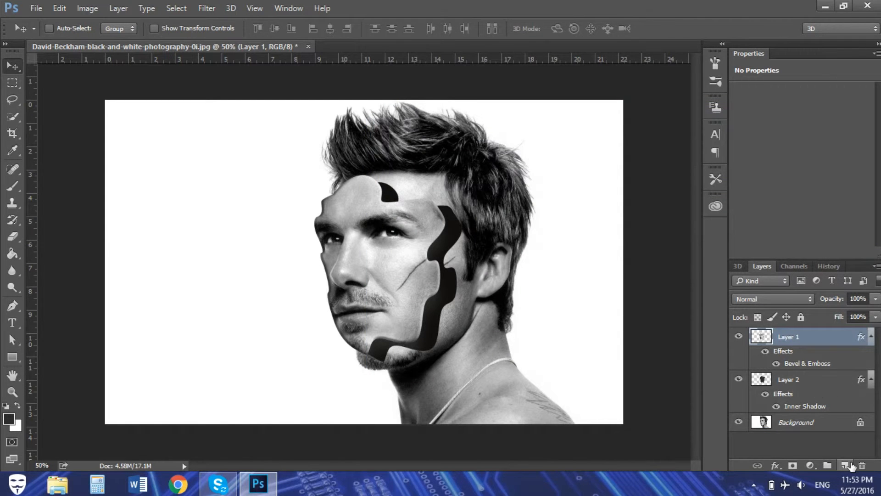
Step: Add a new layer above Layer 1 and choose a hard round 26 px brush for painting on it
left_click(845, 465)
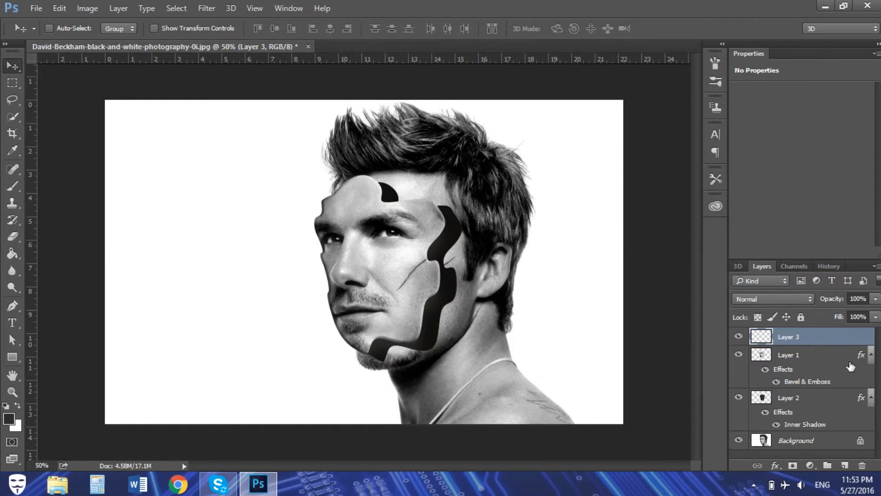
left_click(16, 184)
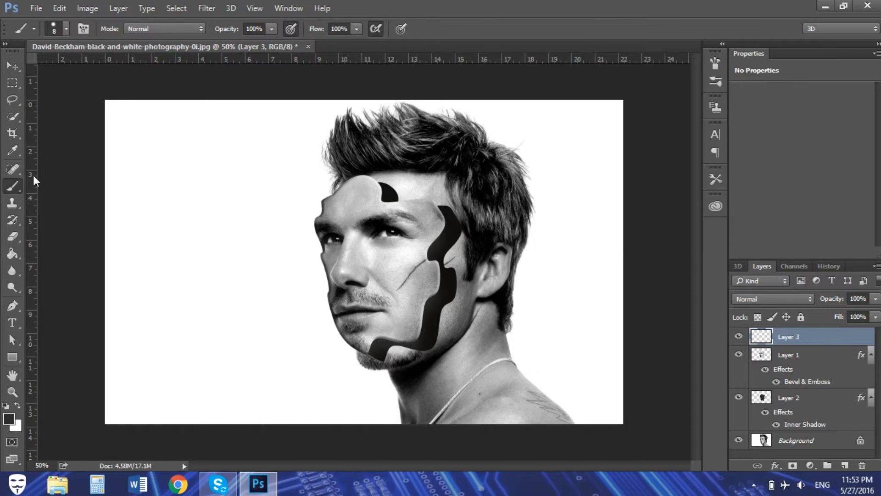
left_click(65, 29)
left_click(109, 127)
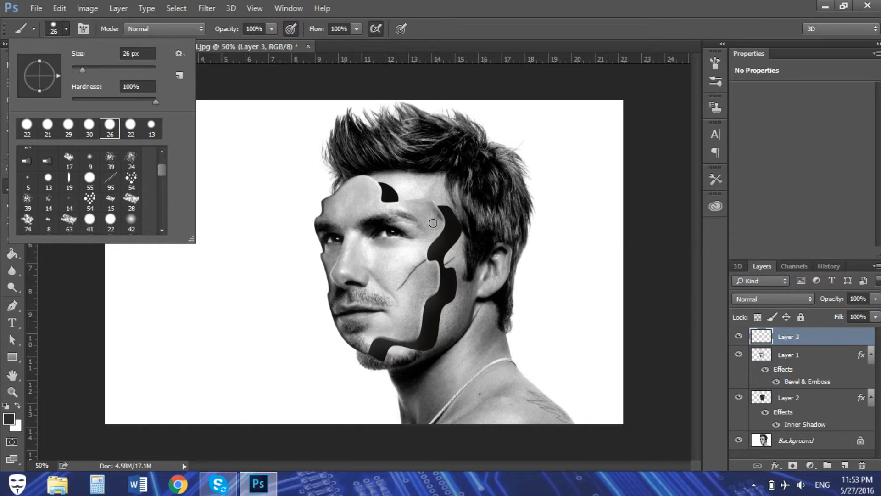
double_click(87, 129)
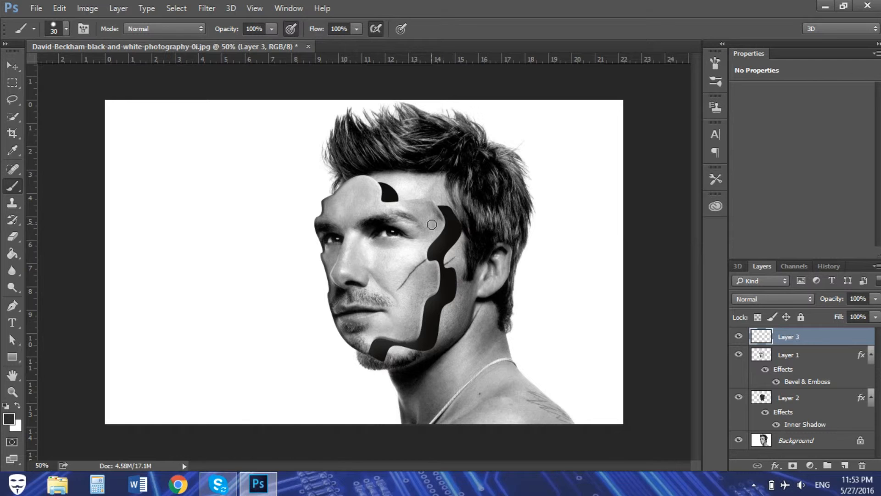
left_click(66, 29)
left_click(109, 128)
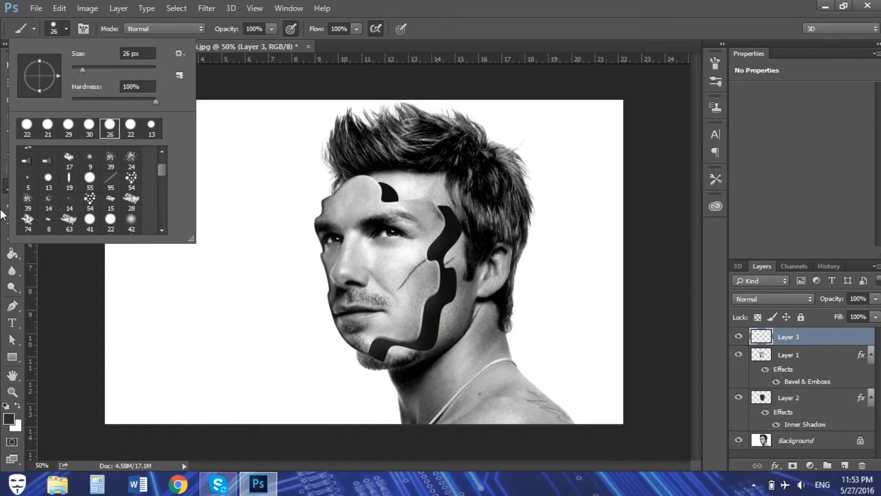
Step: Set the foreground colour to the near-black 141110 sampled from the dark gap beside the face
left_click(10, 417)
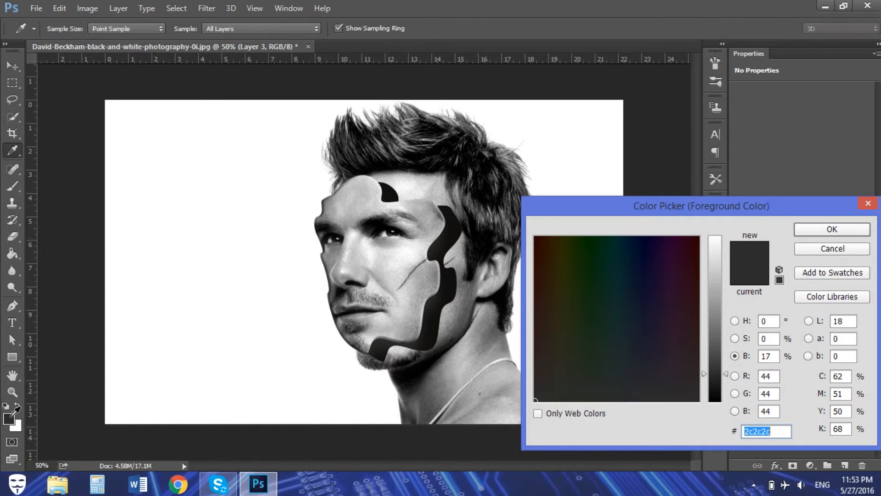
left_click(450, 237)
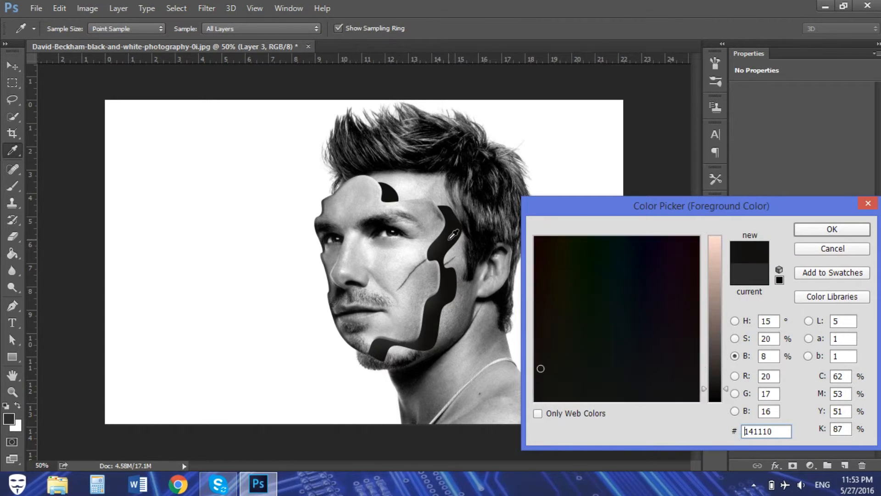
left_click(831, 232)
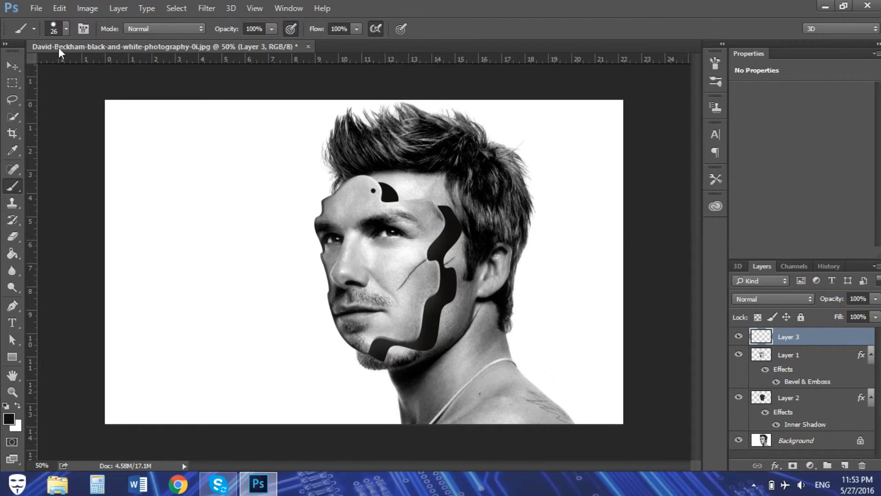
Step: Reselect the hard round 26 px brush and try it on the dot at the cutout's forehead edge
left_click(67, 29)
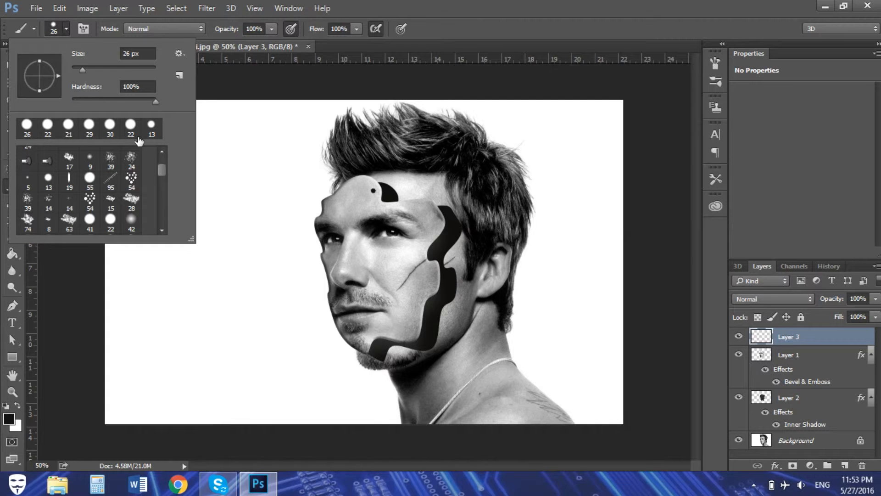
scroll(117, 206, "up", 1)
scroll(117, 210, "up", 1)
double_click(30, 131)
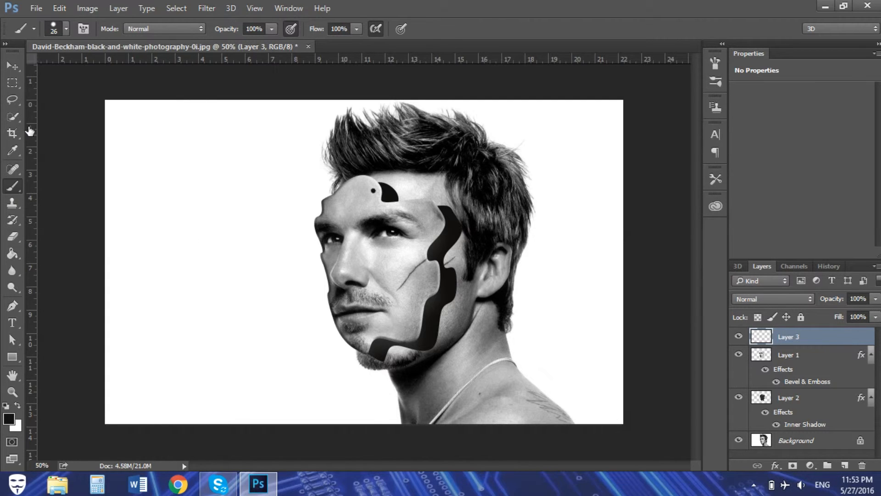
left_click(66, 29)
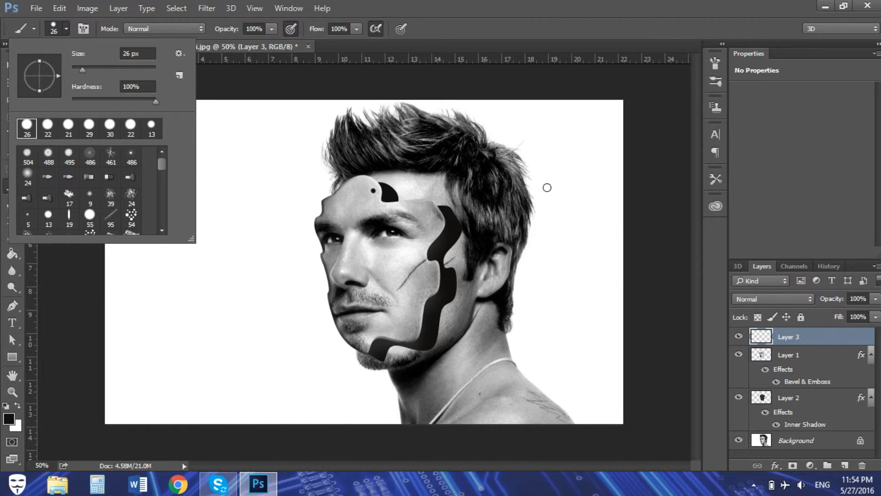
left_click(373, 191)
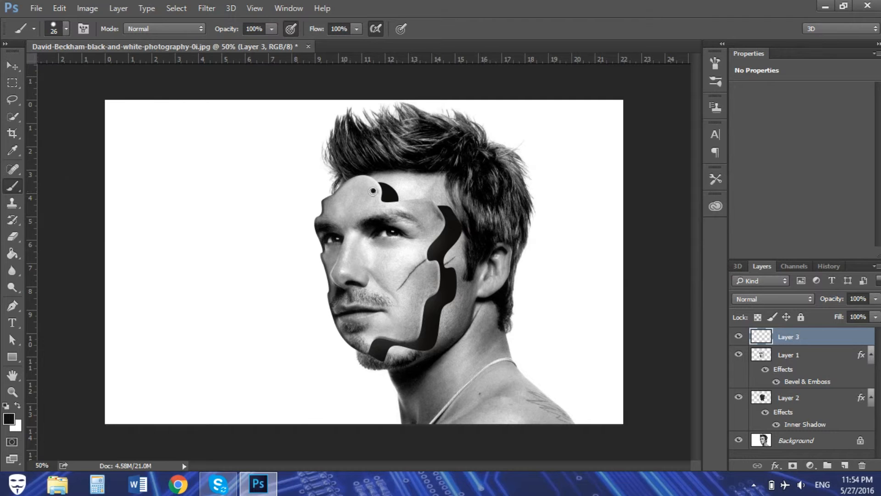
Step: Enlarge the brush to 34 px and paint dark dots on Layer 3 along both sides of the forehead and cheek gaps
left_click(65, 29)
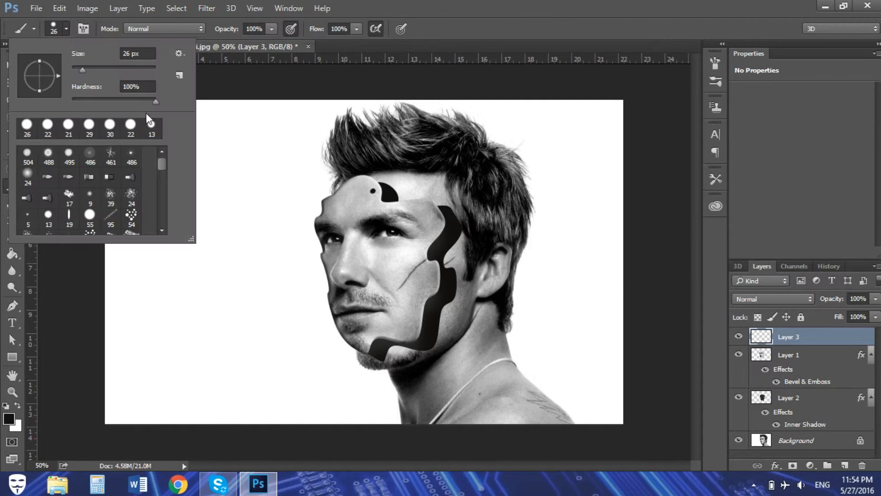
left_click(86, 69)
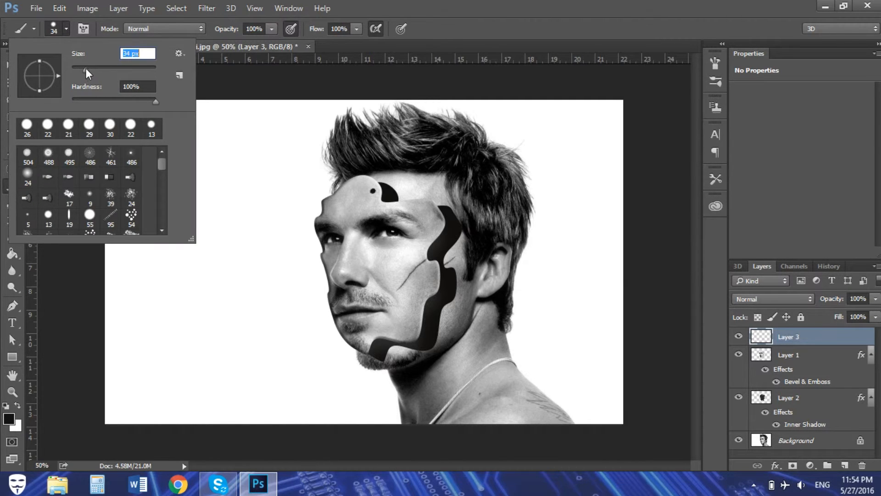
left_click(373, 191)
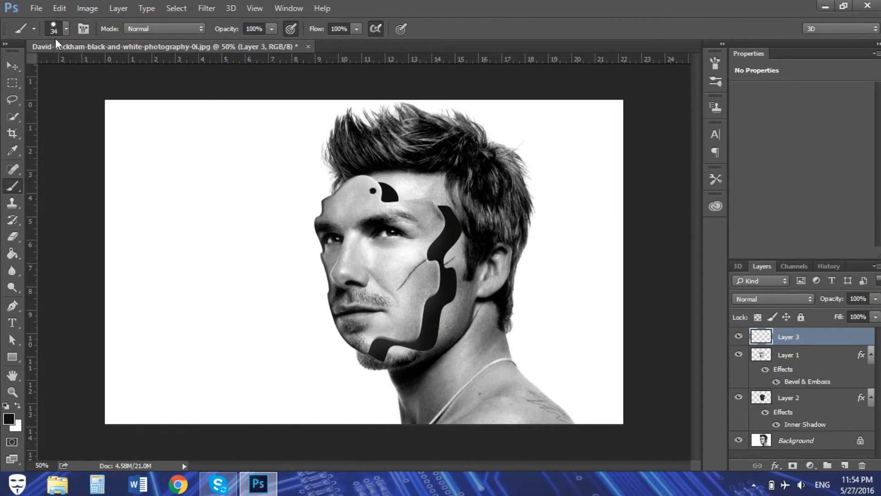
left_click(409, 191)
left_click(429, 237)
left_click(458, 250)
left_click(417, 300)
Step: Prepare a new layer with an 8 px brush and a near-white foreground colour sampled from the cheek
left_click(845, 466)
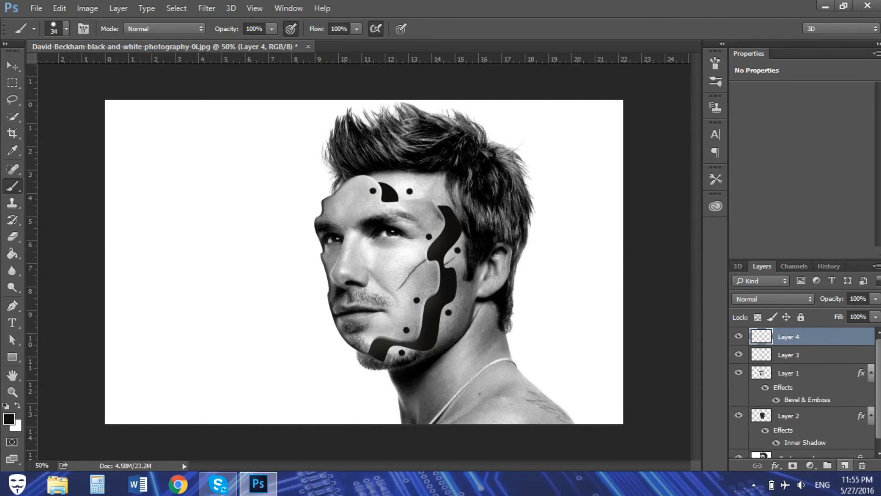
left_click(13, 305)
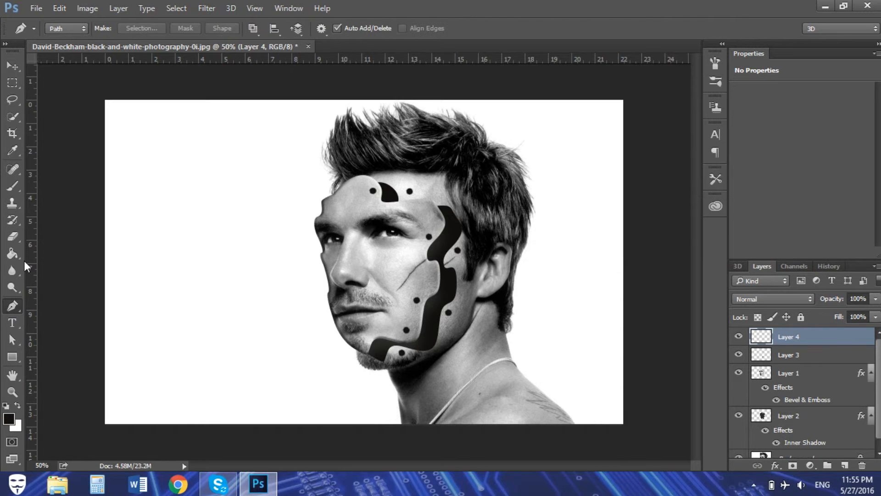
left_click(13, 186)
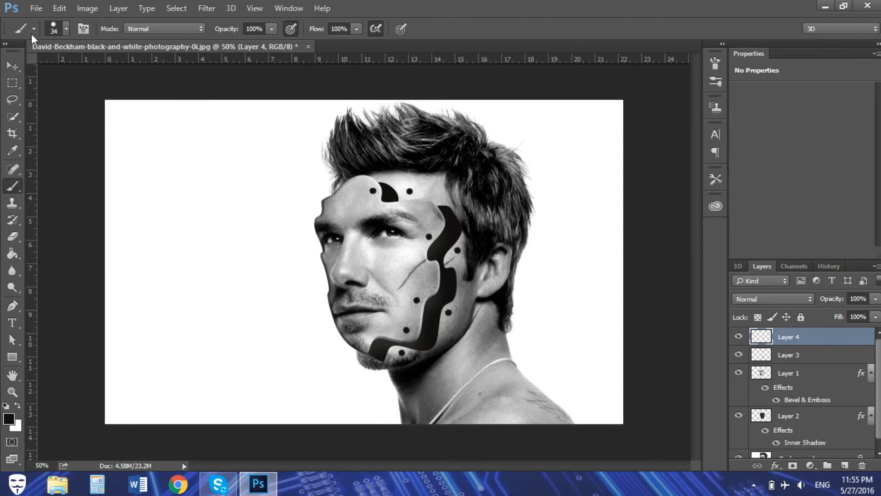
left_click(67, 28)
left_click_drag(84, 67, 78, 67)
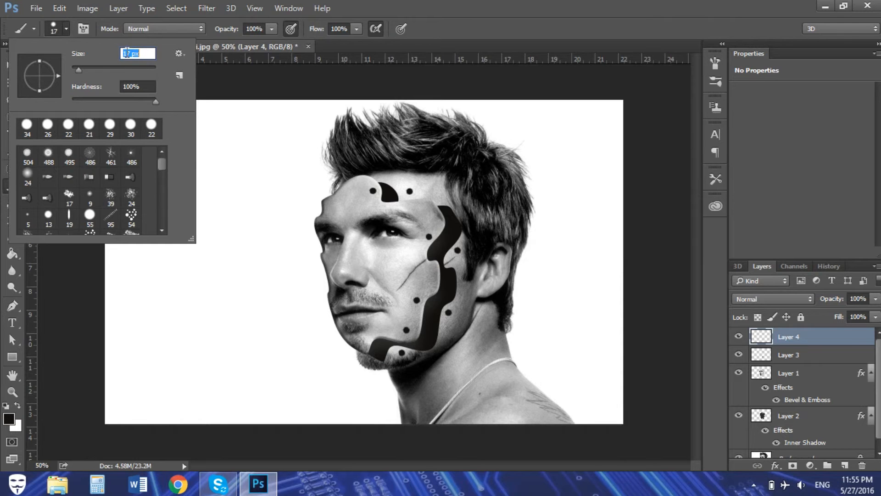
type("8")
left_click(64, 27)
left_click(13, 152)
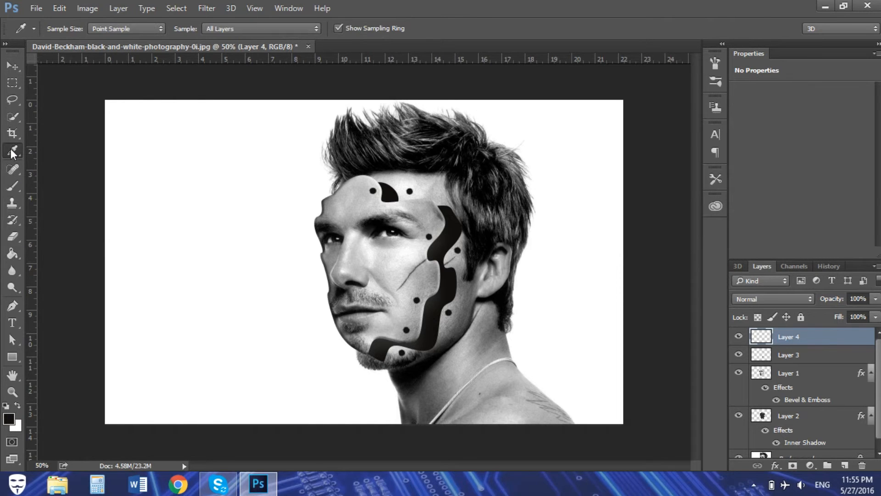
left_click(372, 249)
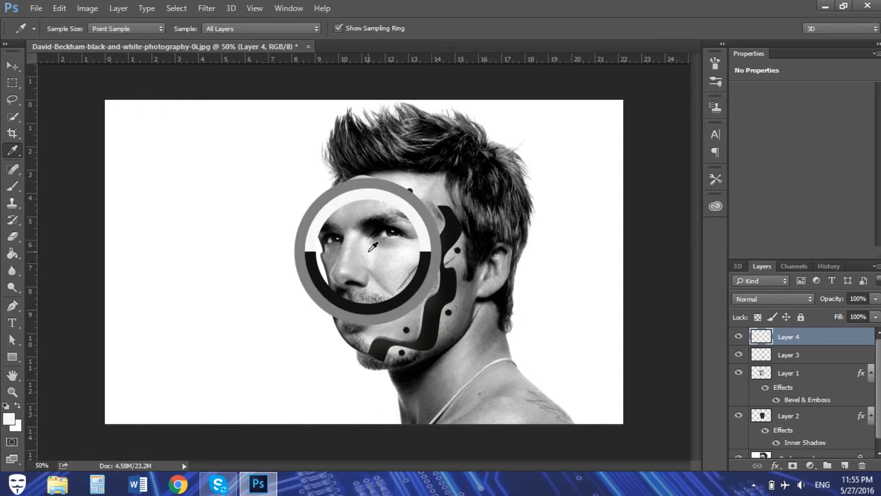
Step: Draw a curved pen path linking the two forehead dots, with a middle anchor point over the dark gap
left_click(12, 304)
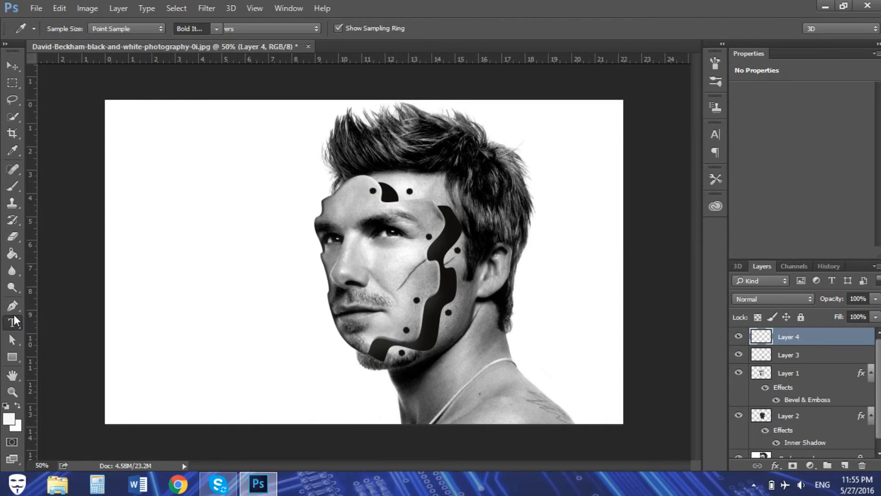
left_click(409, 191)
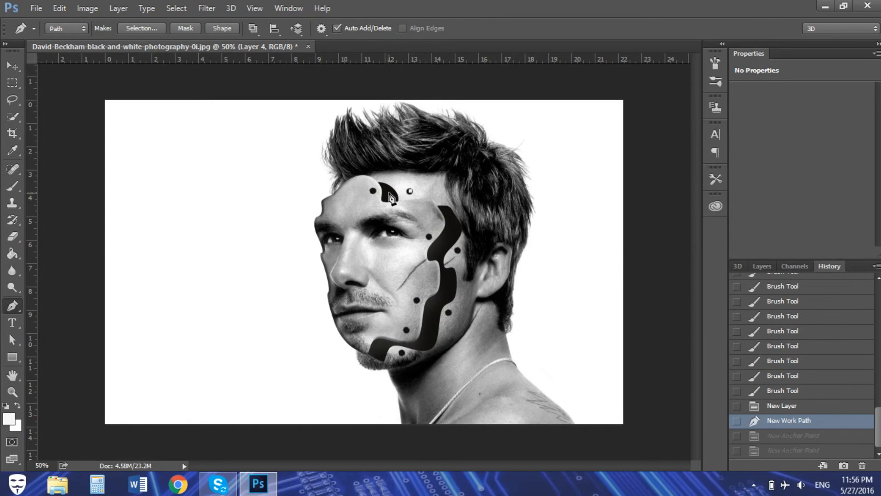
left_click(392, 193)
left_click_drag(394, 196, 383, 181)
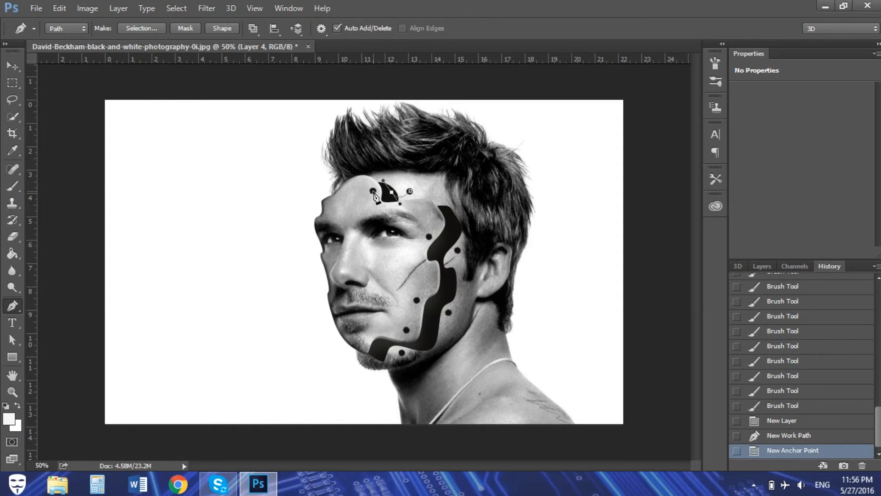
left_click(374, 192)
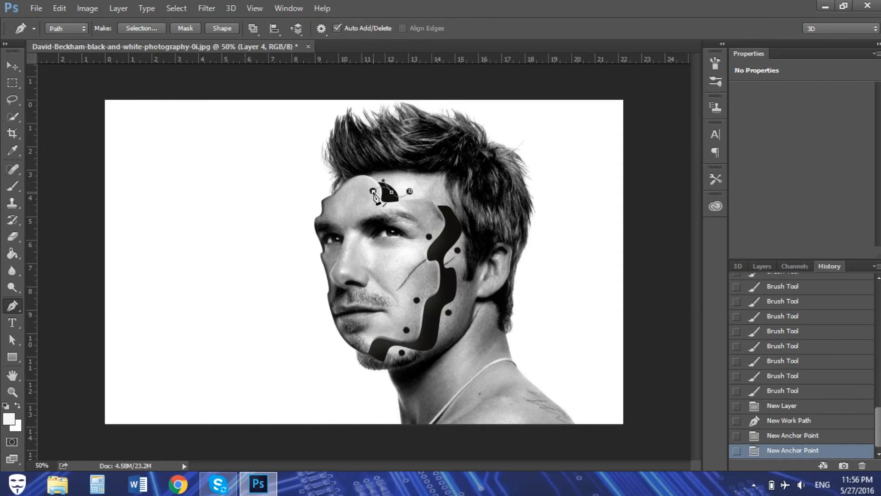
Step: Stroke the forehead path on Layer 4 with the Brush, leaving Simulate Pressure off, and delete the path
right_click(404, 196)
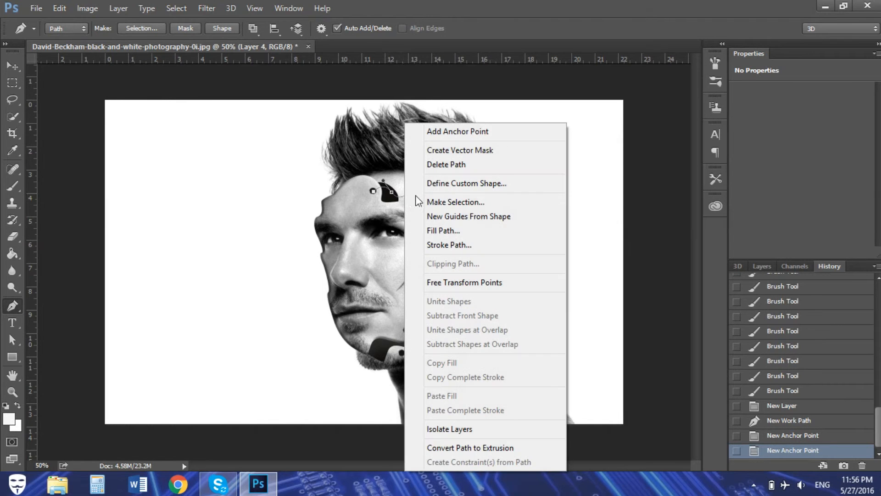
left_click(466, 245)
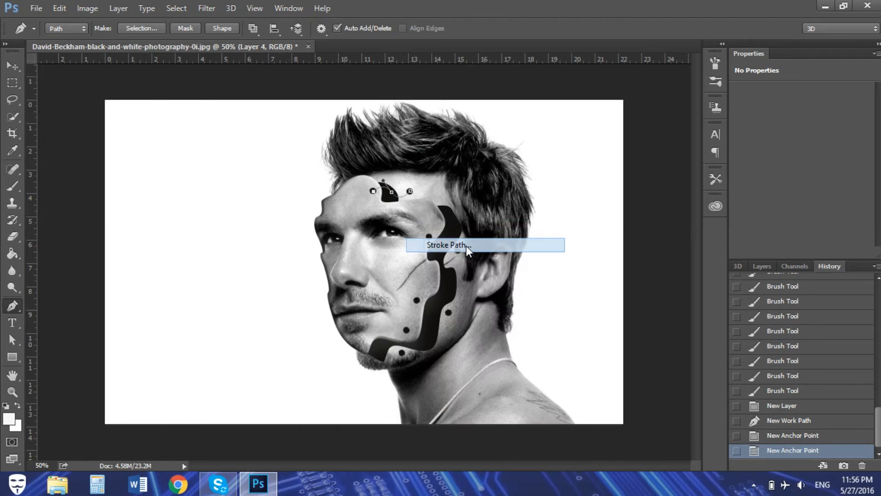
left_click(490, 188)
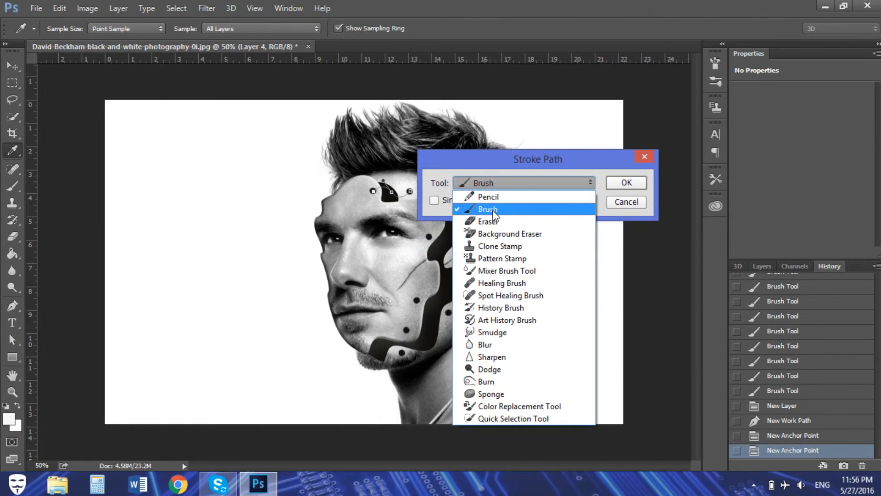
left_click(516, 205)
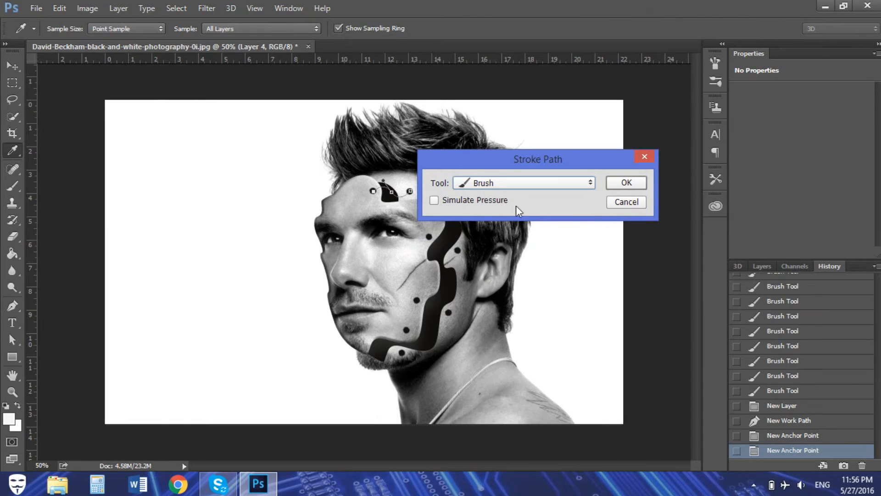
left_click(627, 182)
left_click(632, 184)
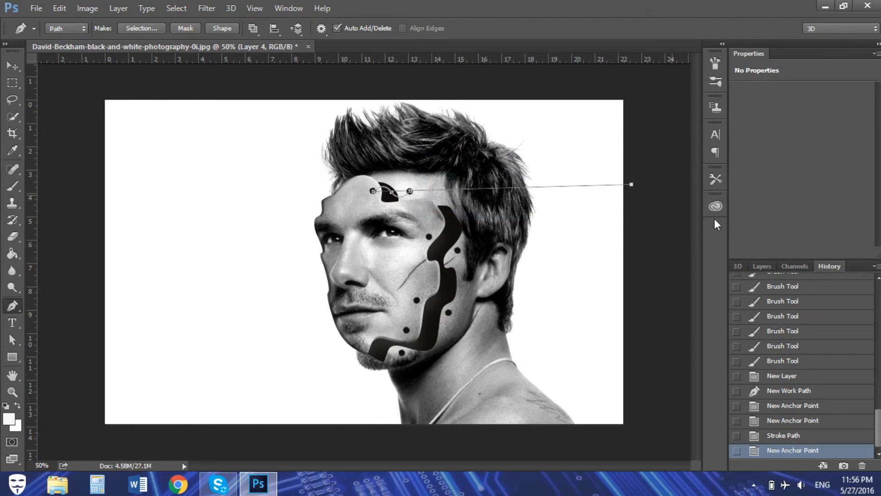
left_click(780, 436)
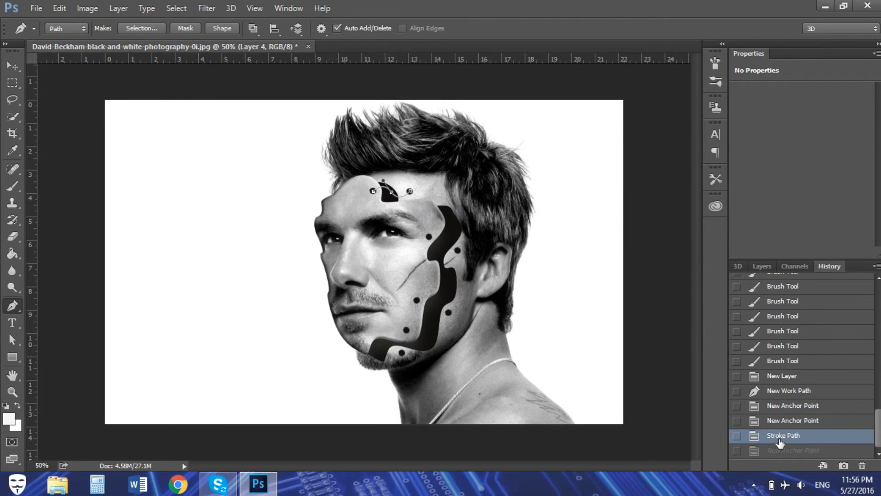
right_click(401, 197)
left_click(452, 167)
Step: Draw a curved pen path linking the two dots beside the eye, with a middle anchor point over the dark gap
left_click(458, 251)
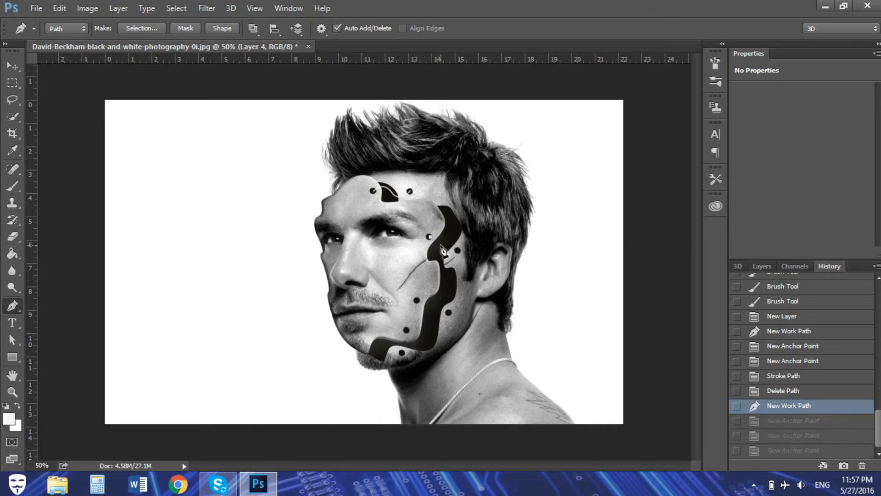
left_click_drag(441, 246, 455, 240)
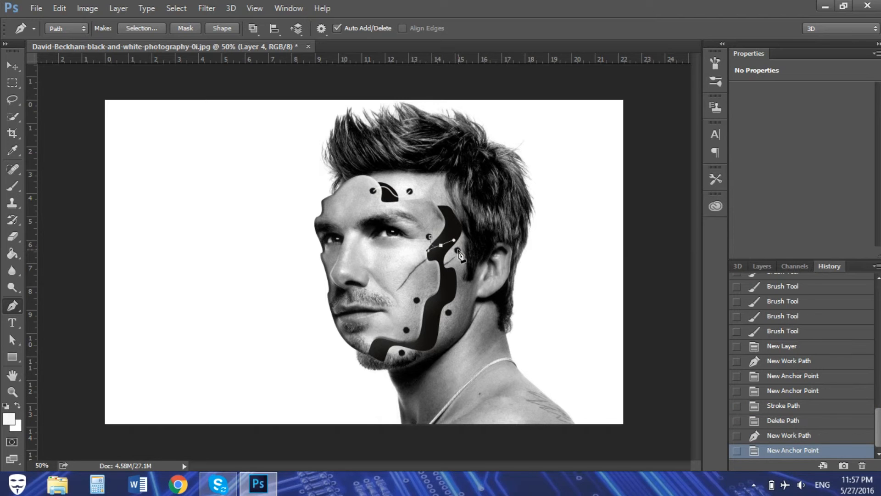
left_click(458, 251)
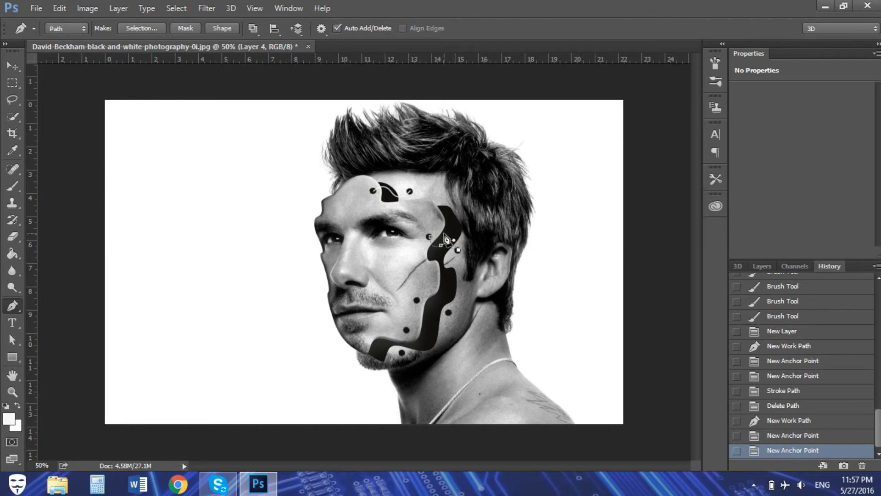
Step: Stroke the path beside the eye with the Brush in mid-grey, without simulated pressure, and delete the path
right_click(449, 243)
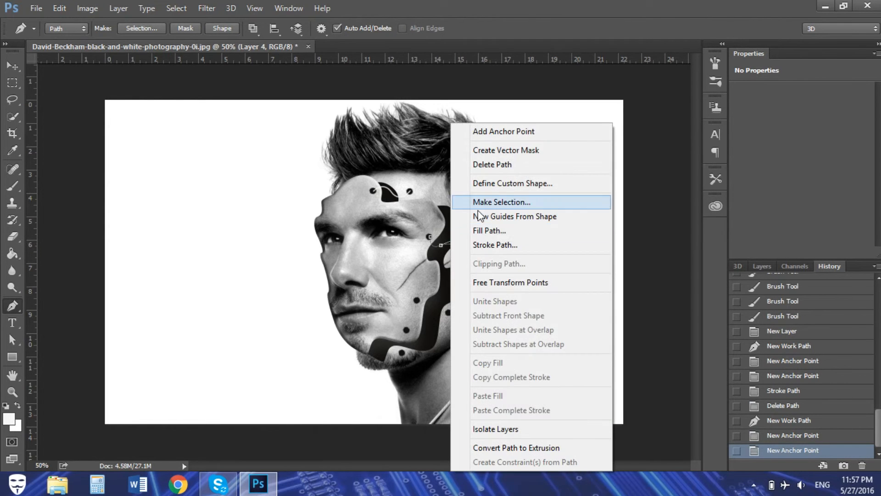
left_click(502, 246)
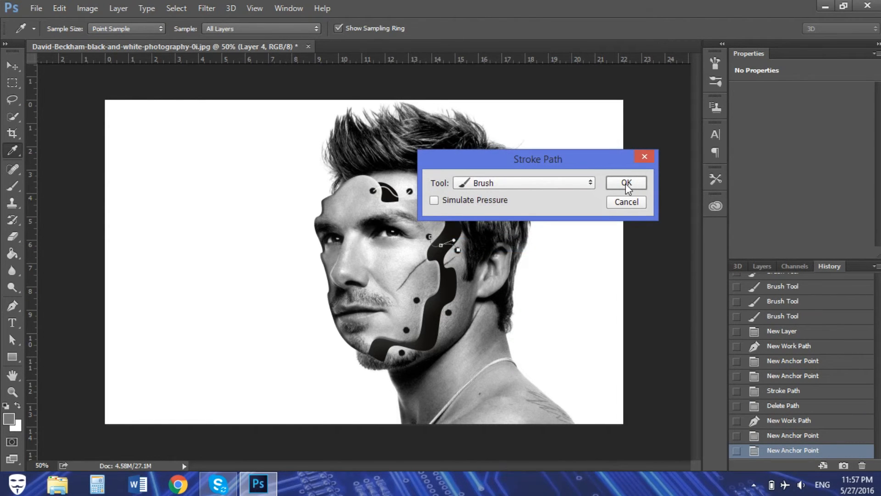
left_click(627, 183)
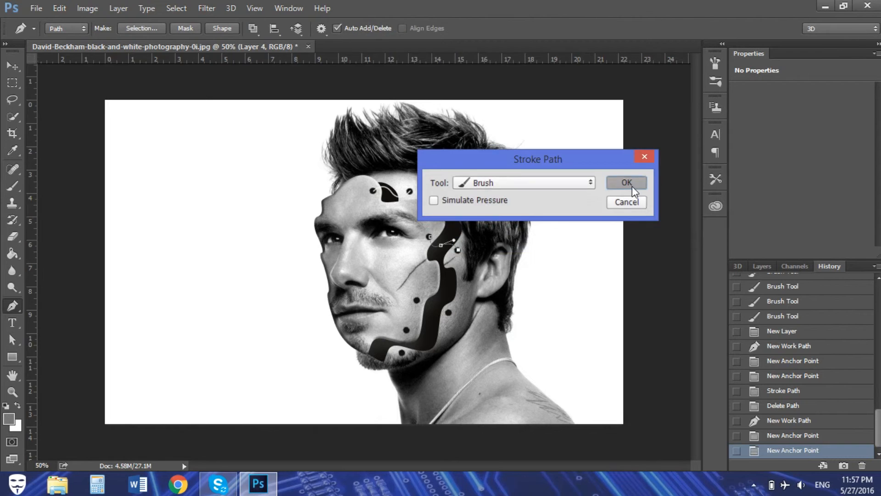
right_click(450, 244)
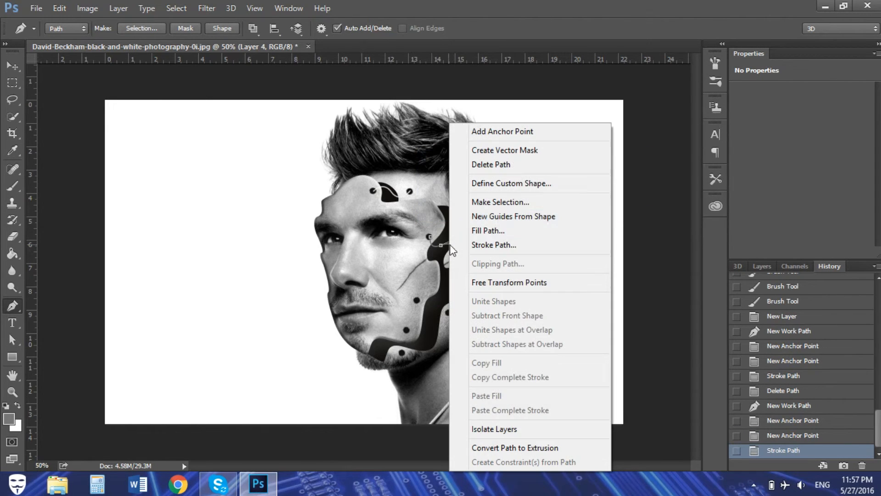
left_click(541, 165)
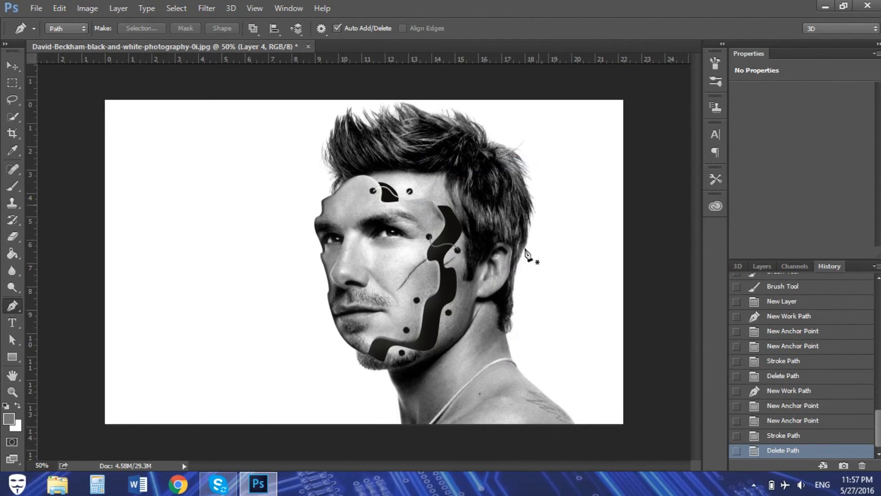
Step: Draw a curved pen path between the two lower-cheek dots, bending it at a middle anchor point over the dark gap
left_click(417, 301)
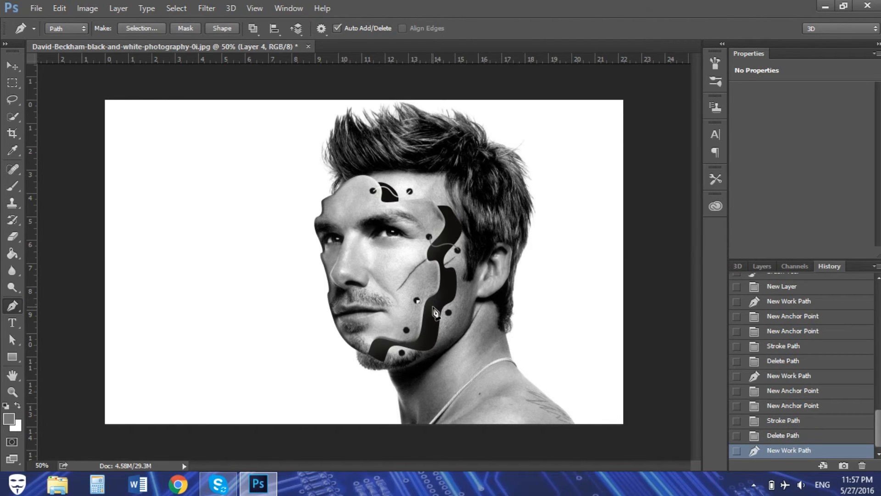
left_click_drag(434, 310, 434, 327)
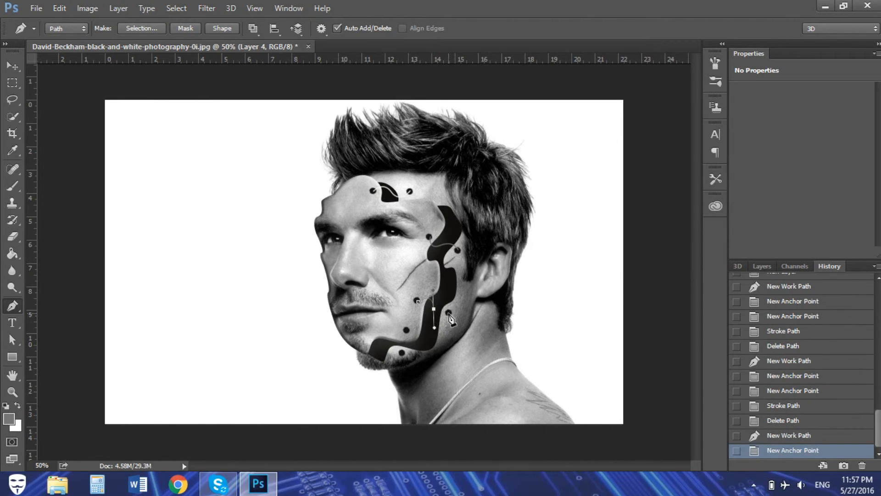
left_click(449, 314)
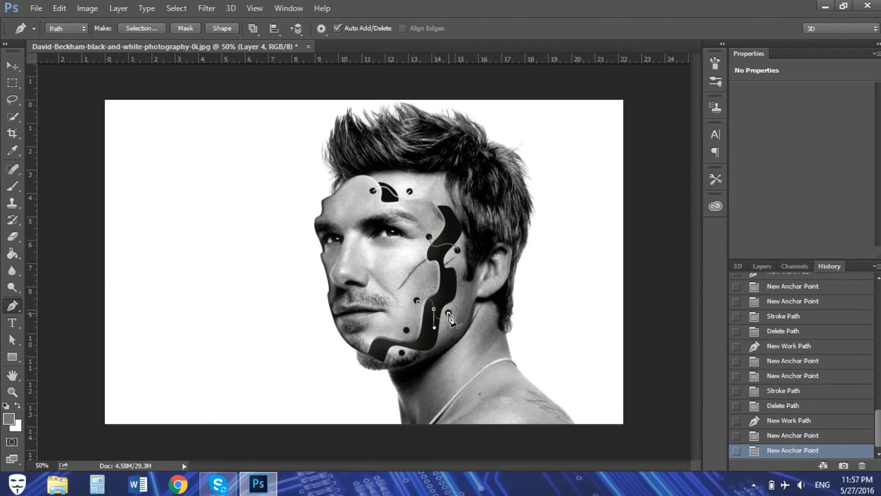
Step: Stroke the lower-cheek path with the Brush and delete the path
right_click(443, 317)
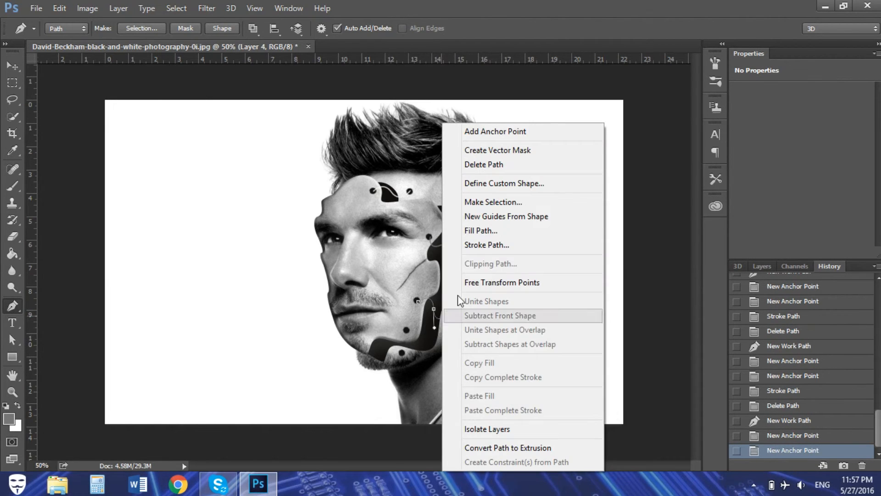
left_click(488, 246)
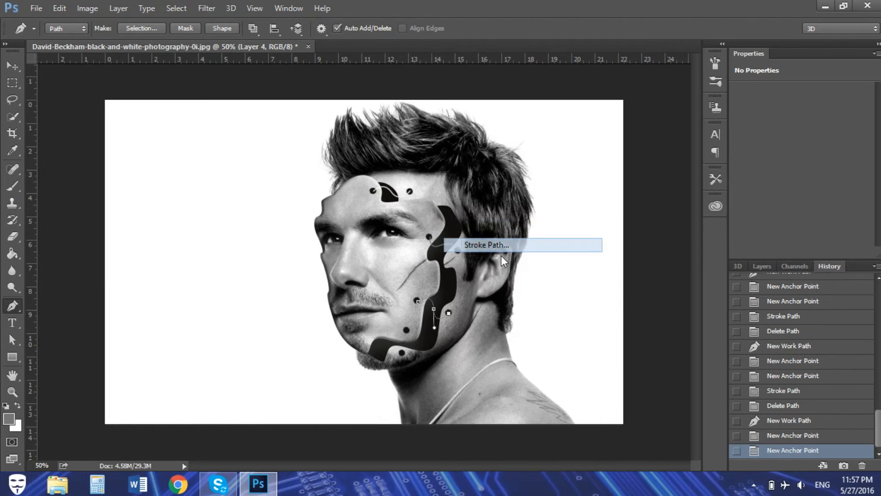
left_click(626, 180)
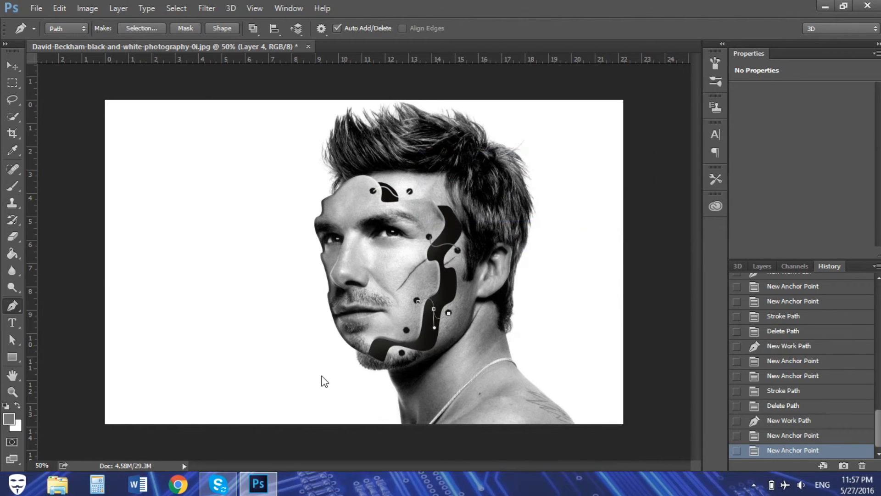
right_click(442, 317)
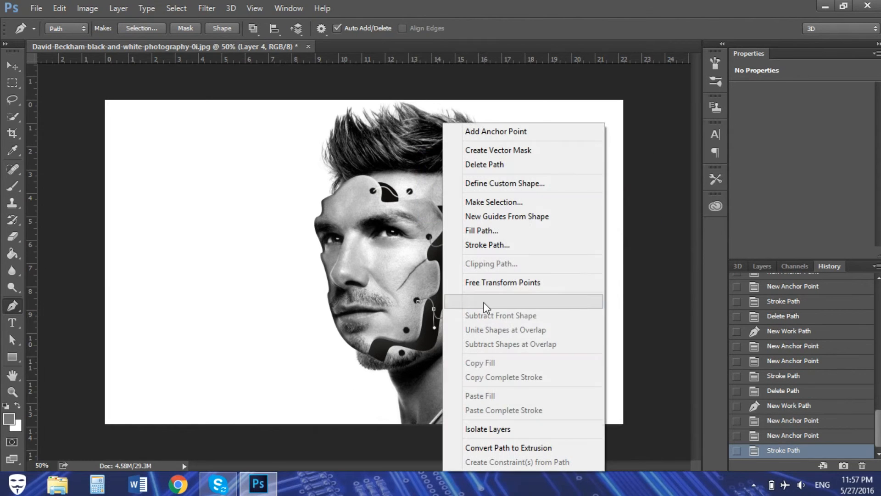
left_click(530, 165)
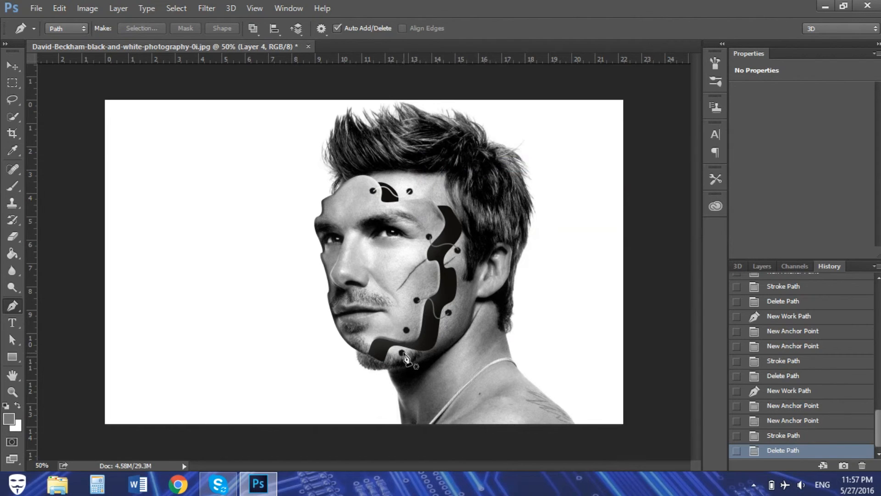
Step: Draw a short pen path from the dot under the jaw gap to the one above it, with an anchor point in between
left_click(402, 353)
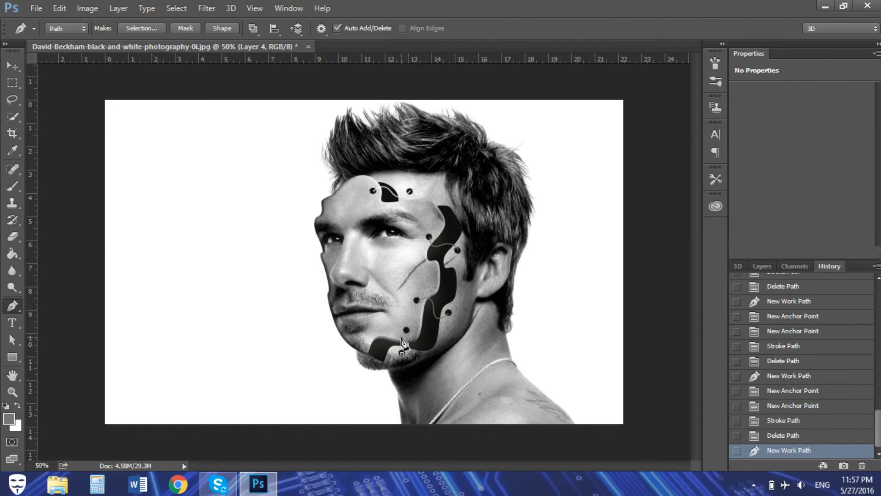
left_click(402, 339)
left_click(406, 332)
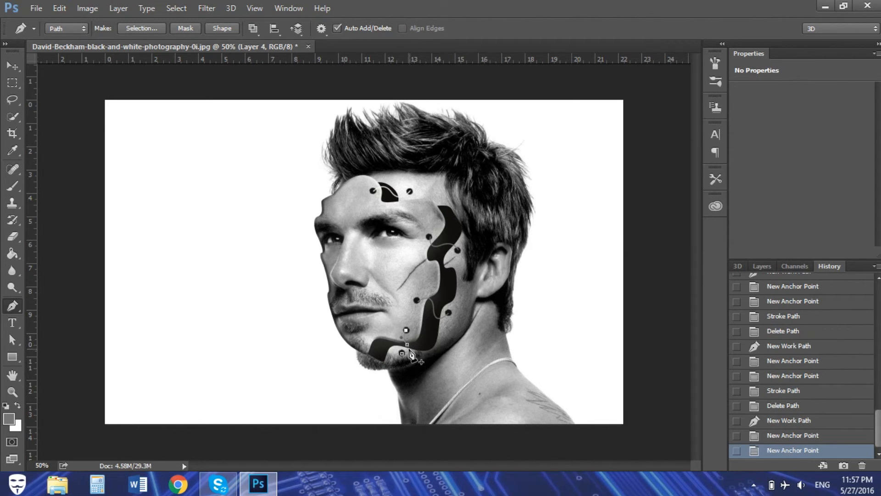
Step: Stroke the jaw path with the Brush and delete the path
right_click(408, 351)
left_click(475, 121)
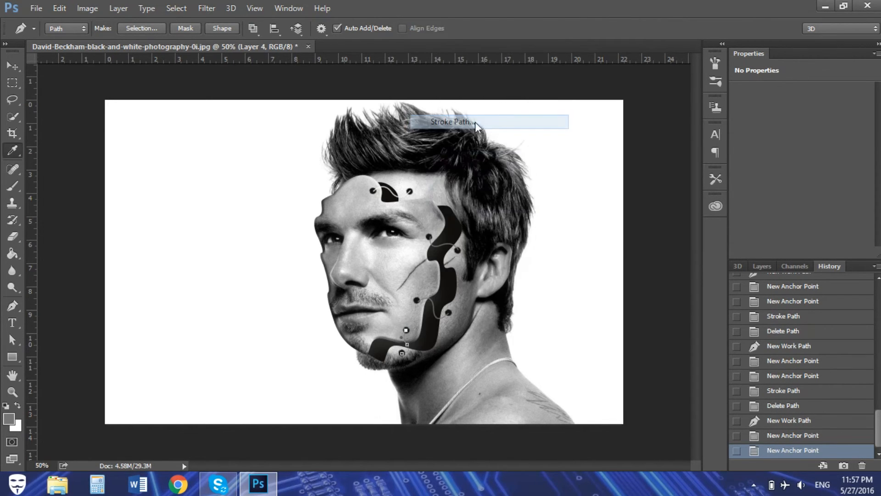
left_click(627, 182)
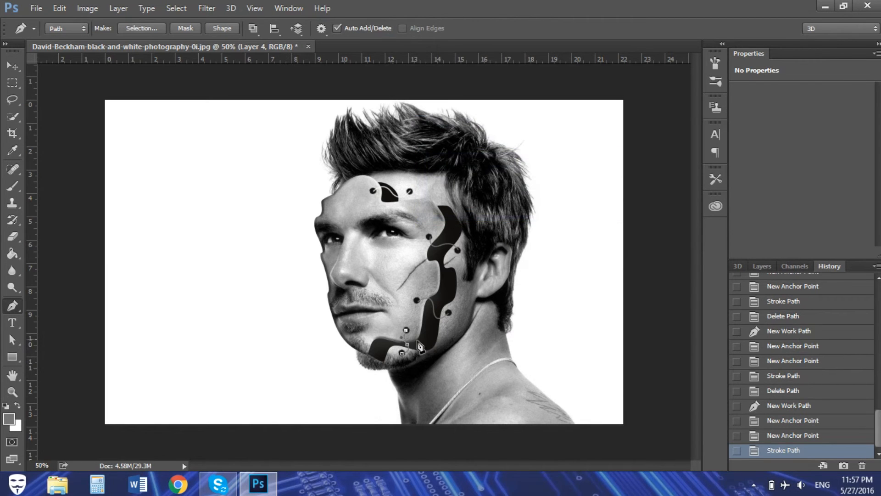
right_click(408, 352)
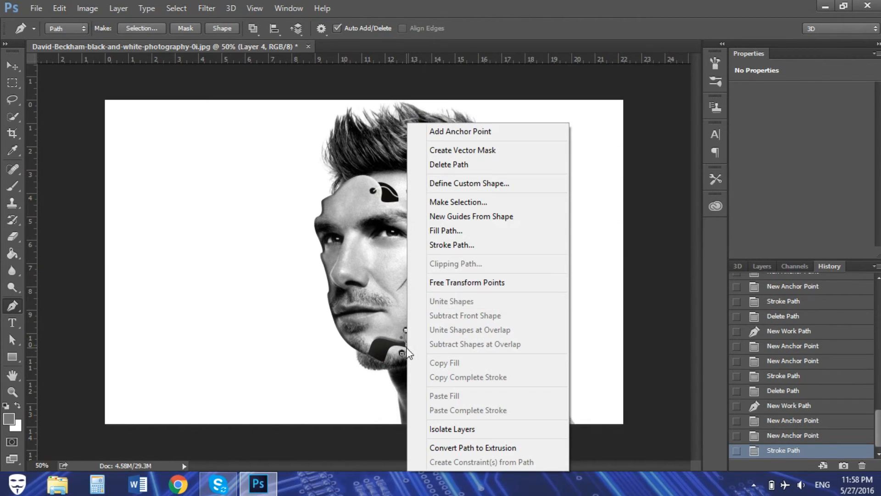
left_click(474, 169)
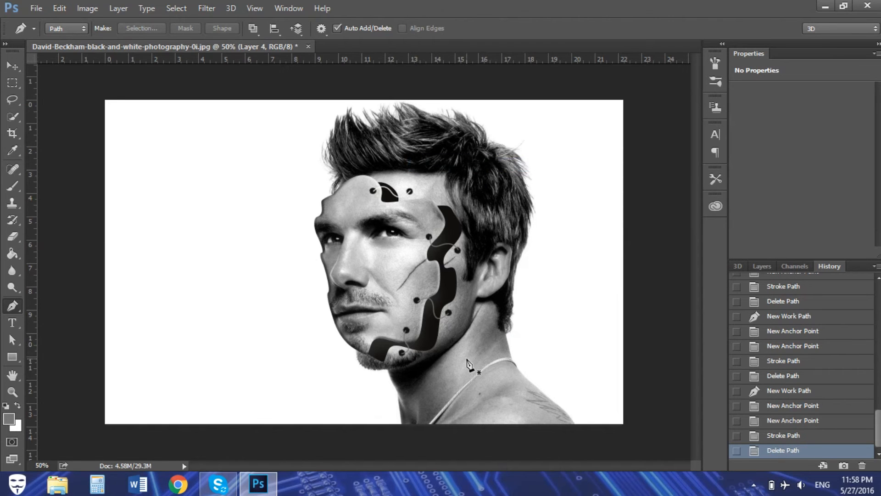
Step: Open the layer style settings of Layer 4 and enable Drop Shadow, keeping the portrait in view
left_click(761, 266)
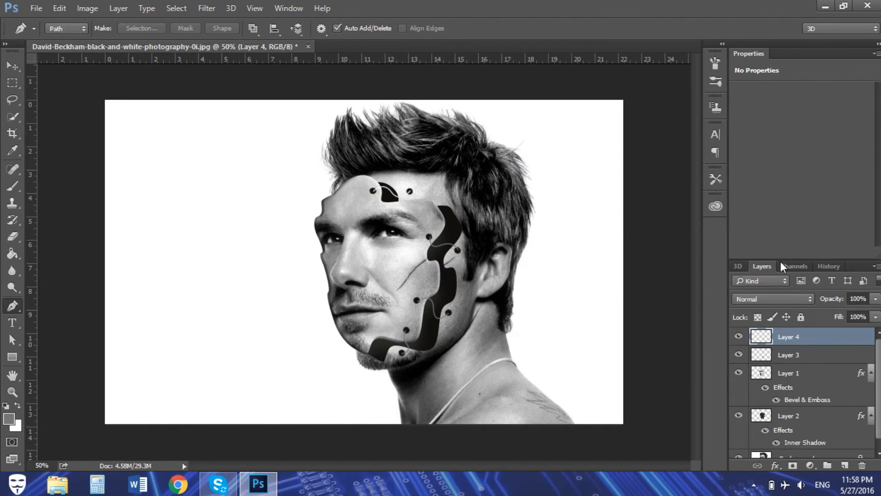
double_click(820, 342)
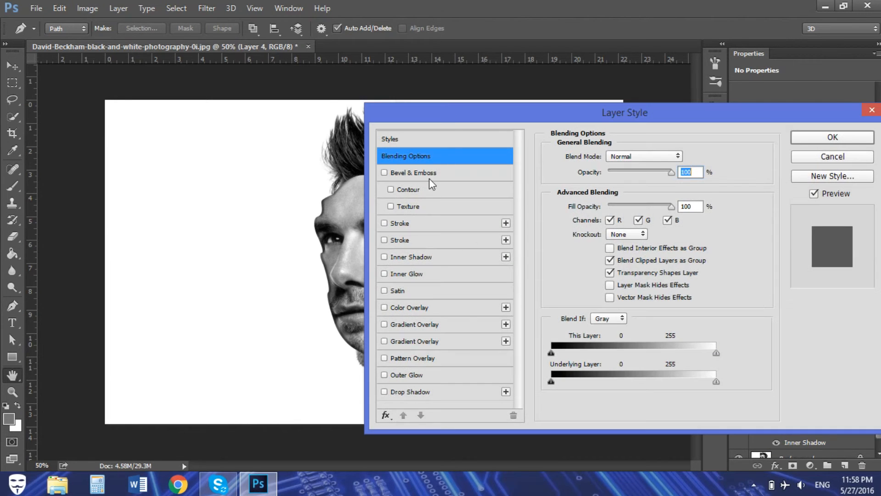
left_click_drag(462, 110, 666, 112)
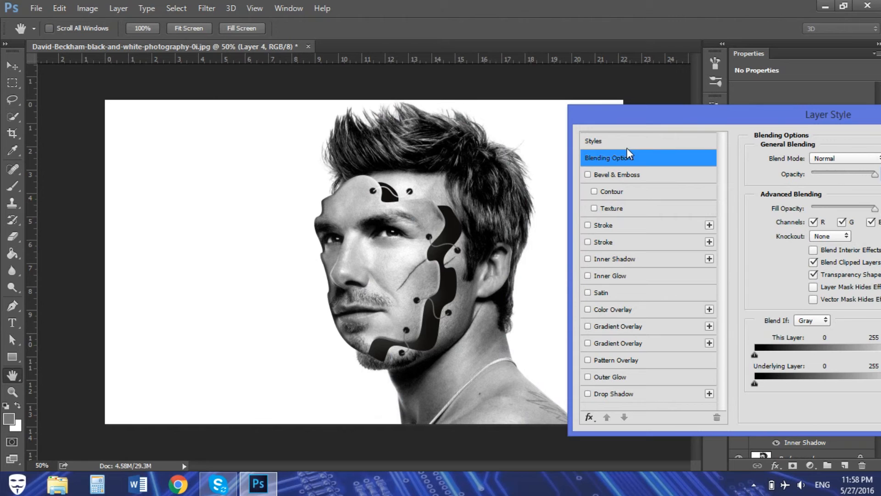
left_click(612, 393)
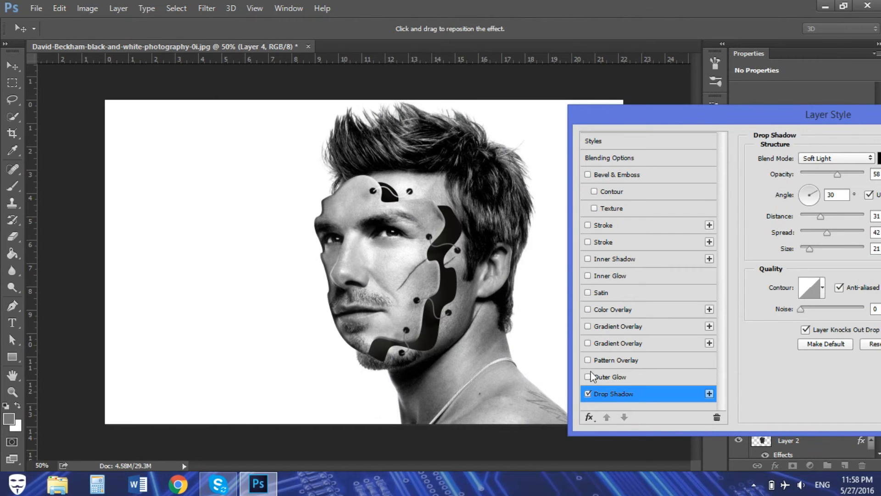
left_click_drag(789, 116, 727, 102)
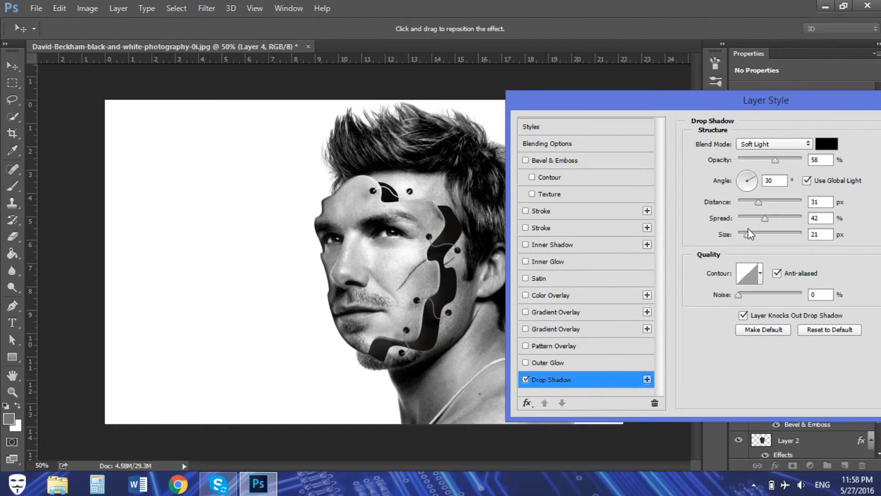
Step: Set the drop shadow to 85% opacity, 16 px distance, 21% spread and 13 px size, and apply the layer style
left_click_drag(745, 235, 759, 218)
mouse_move(758, 216)
left_mouse_down()
mouse_move(748, 218)
mouse_move(770, 202)
mouse_move(751, 201)
left_mouse_up()
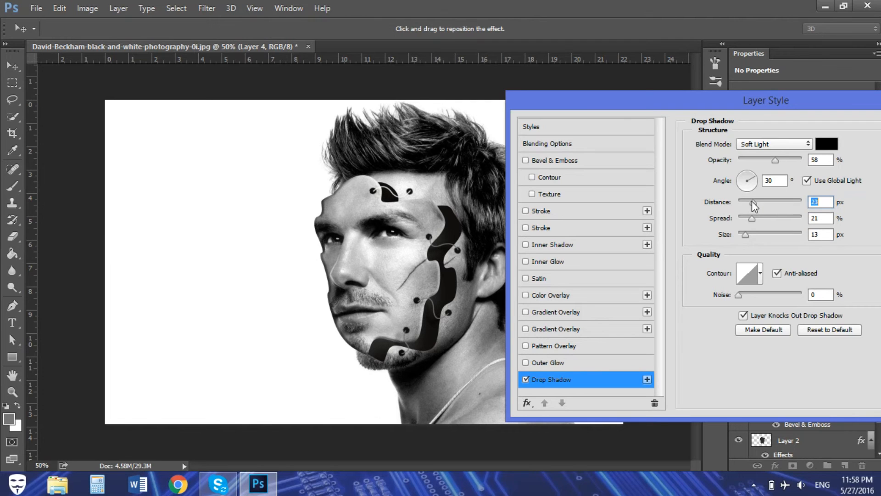
left_click_drag(777, 161, 781, 162)
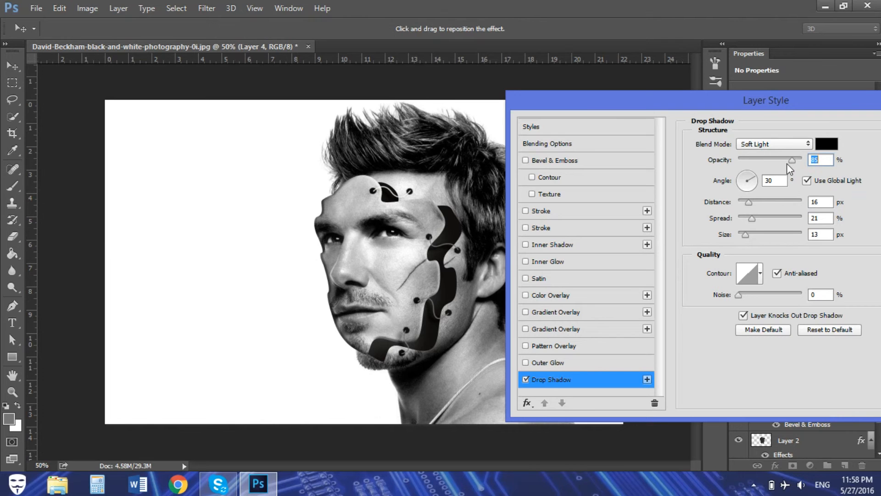
left_click_drag(843, 108, 808, 109)
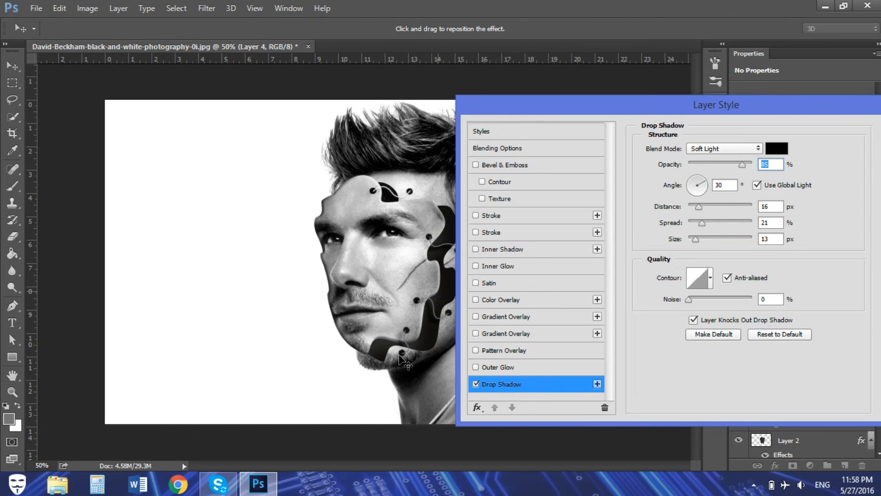
left_click_drag(868, 110, 785, 110)
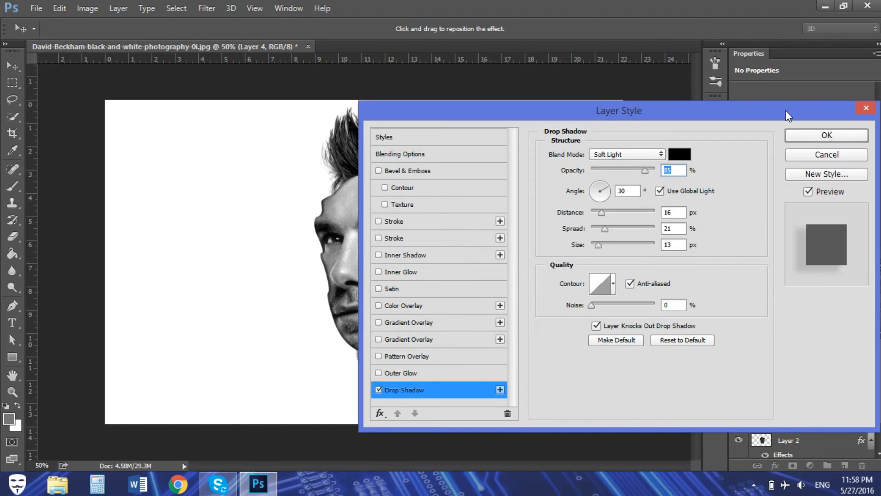
left_click(822, 136)
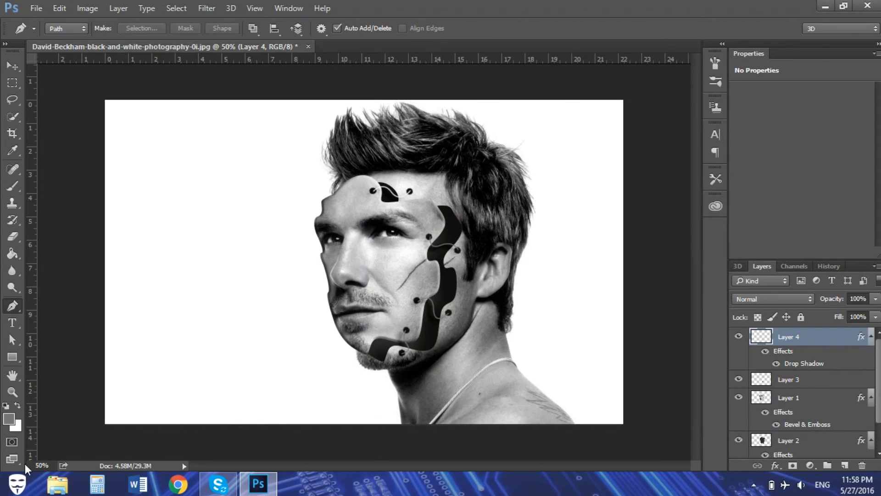
Step: Paint short curved string ends inside the cheek and jaw holes on Layer 4 with the 8 px Brush
left_click(42, 463)
double_click(41, 464)
type("200")
key("Return")
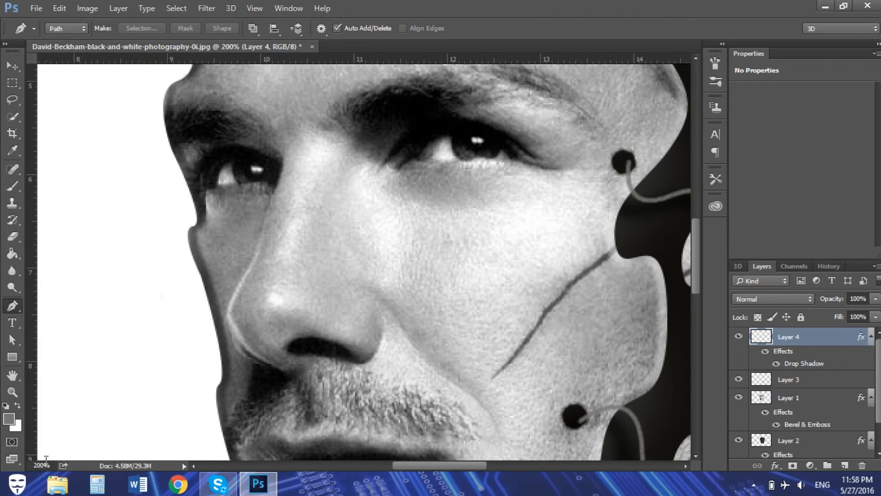
left_click_drag(436, 465, 488, 467)
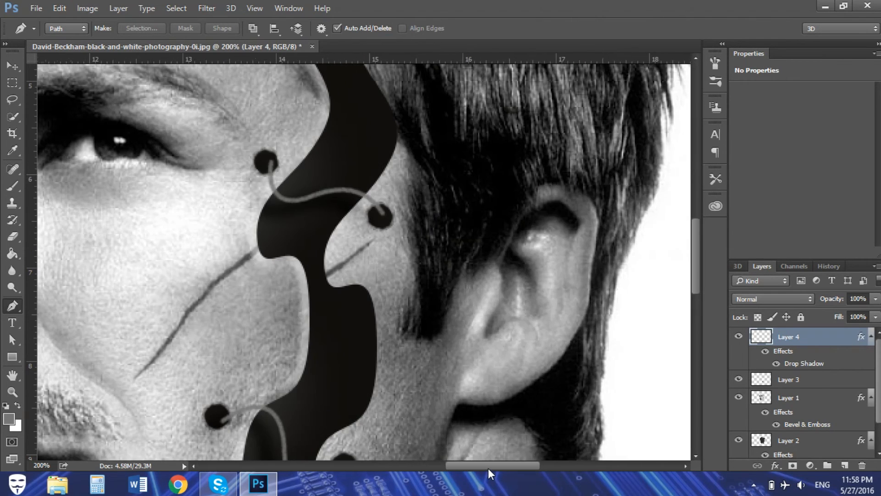
left_click(12, 186)
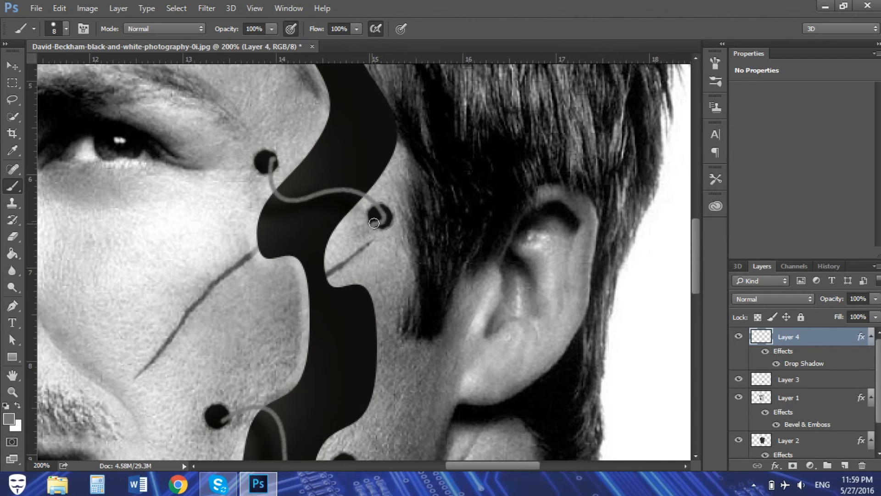
left_click_drag(697, 254, 697, 282)
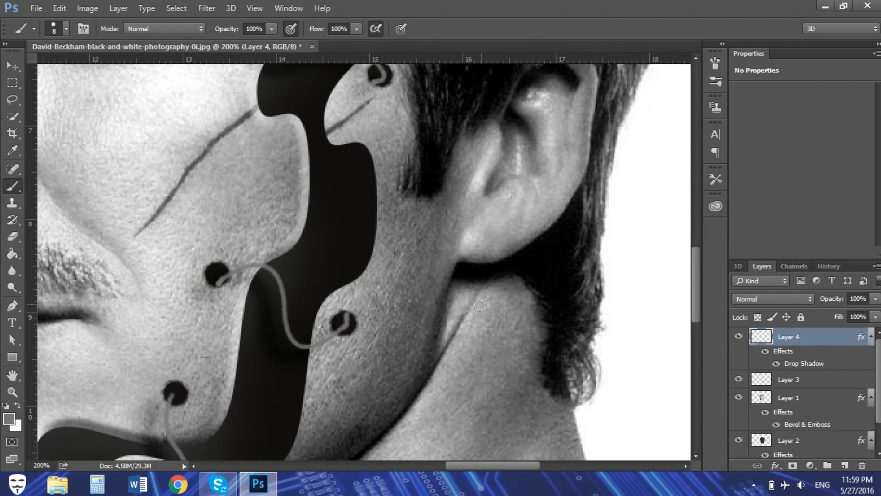
left_click_drag(696, 298, 697, 325)
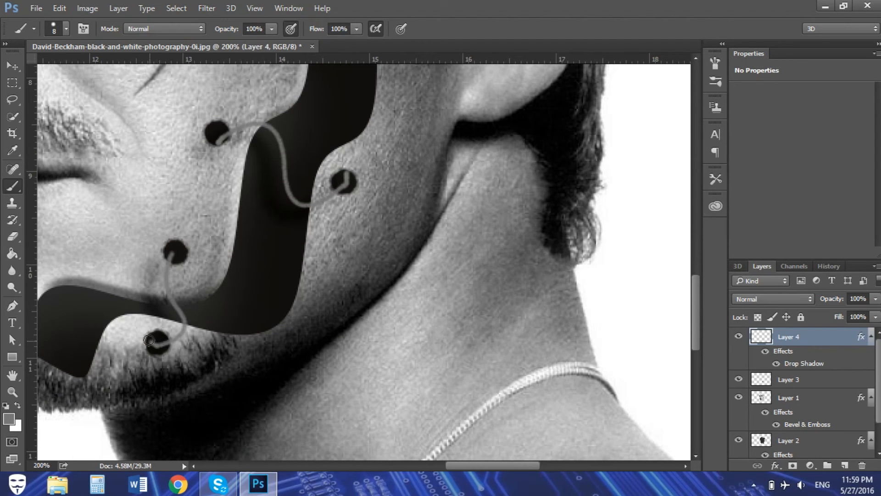
left_click_drag(173, 255, 184, 256)
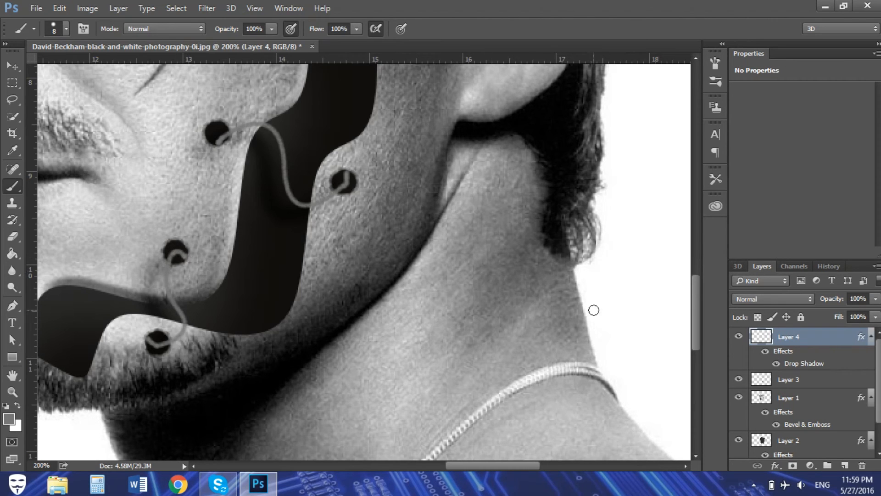
Step: Add 88 pt text on the white area beside the face reading "New", "G", "e", "o" and "Channel", each on its own line
left_click(49, 462)
type("50")
key("Return")
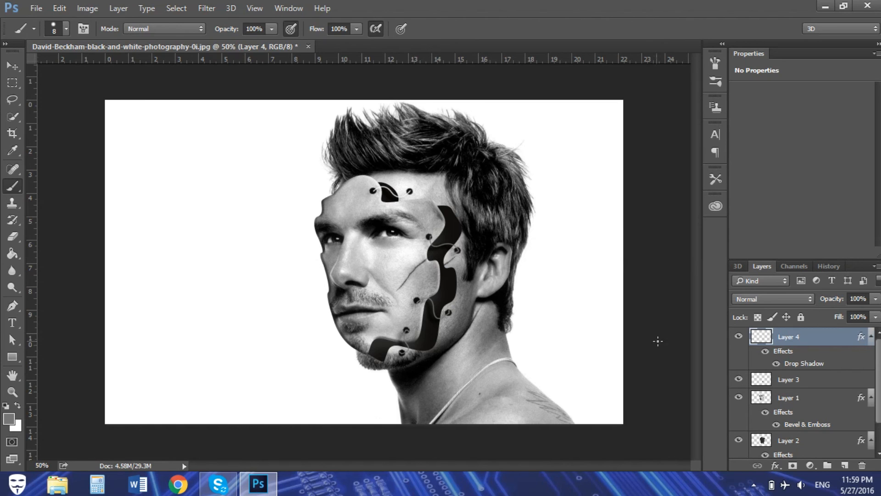
left_click(14, 323)
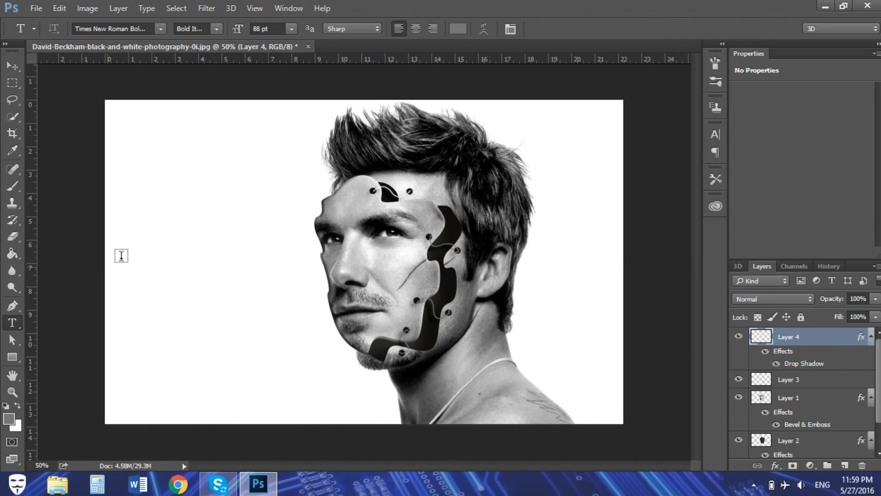
left_click(158, 175)
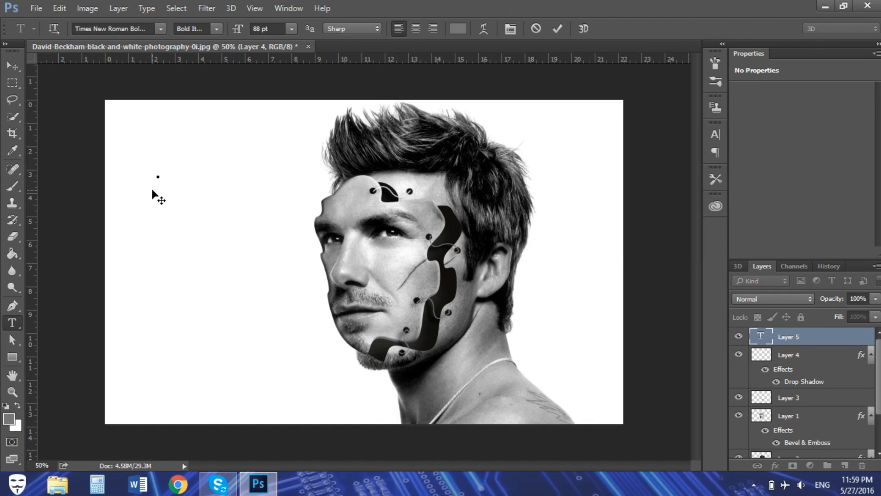
type("New")
key("Return")
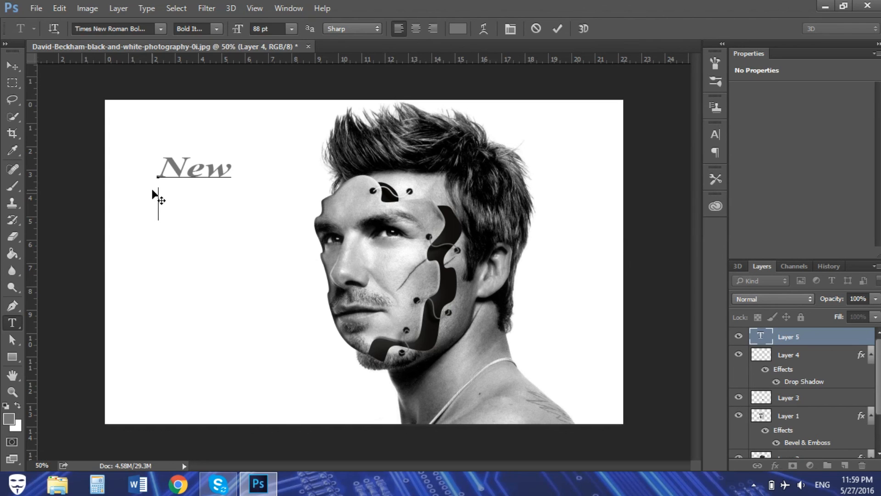
type("g")
key("BackSpace")
key("BackSpace")
type("G")
key("Return")
type("e")
key("Return")
type("oCh    ")
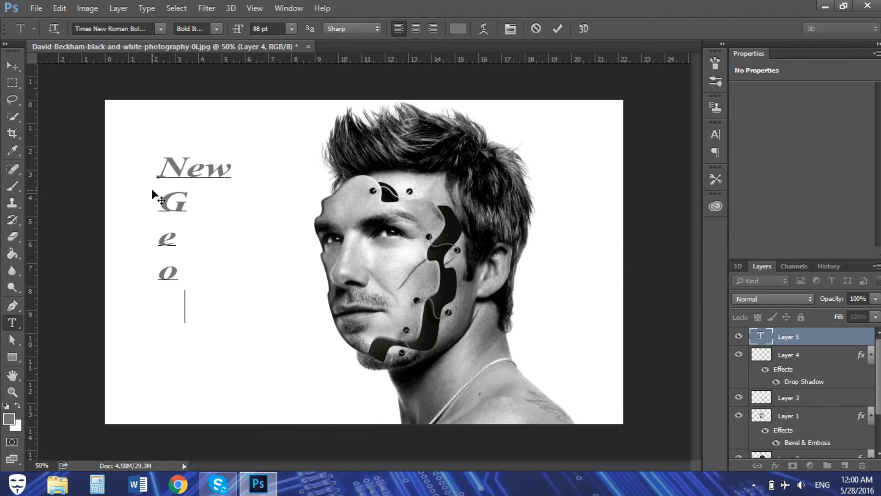
type("l")
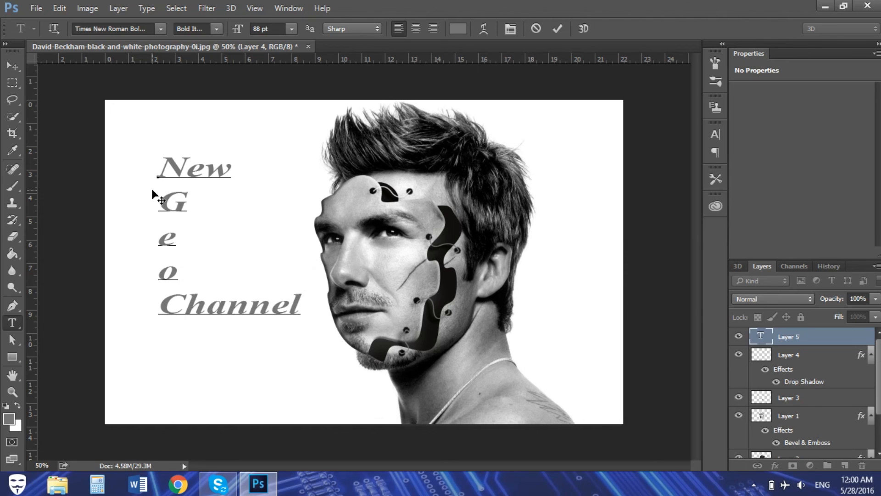
Step: Indent the "New", "G", "e" and "o" lines with spaces to centre them over "Channel", shift the text slightly up and left, and commit it
left_click(160, 173)
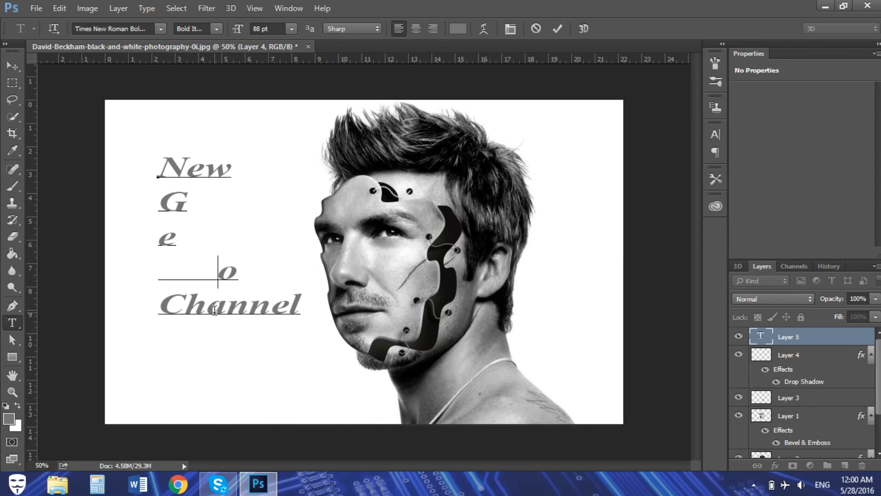
left_click(163, 238)
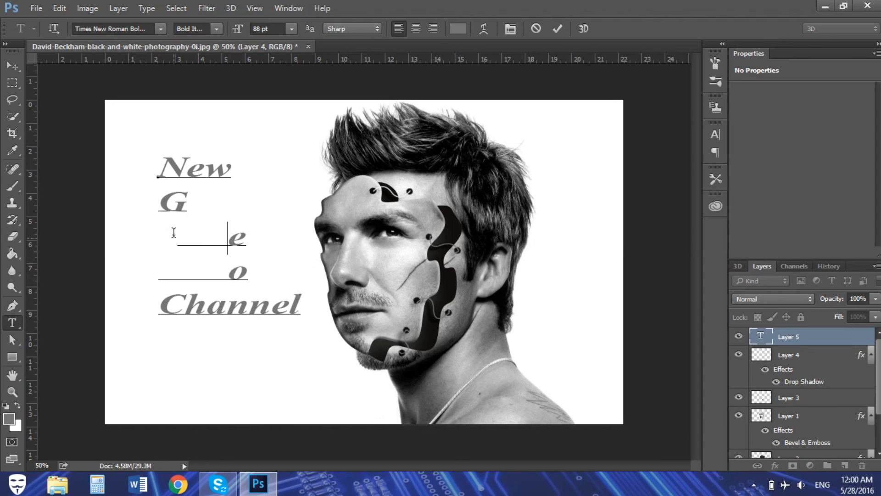
left_click(162, 204)
left_click(163, 167)
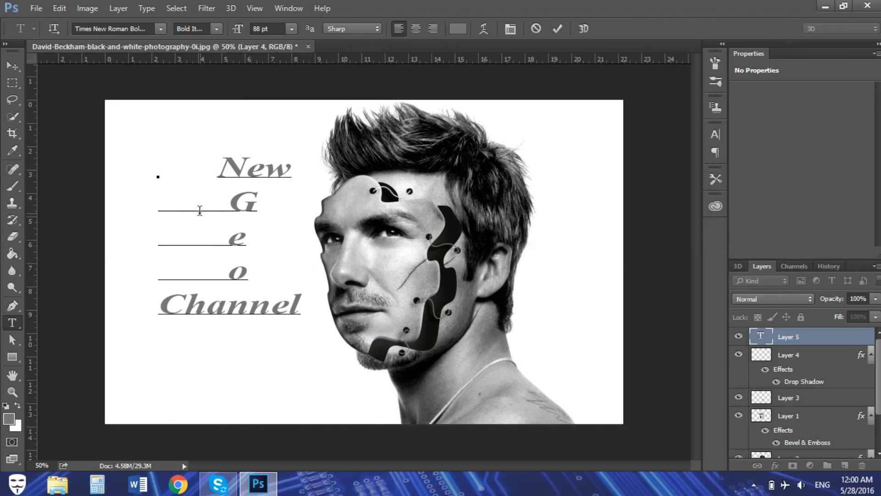
key("BackSpace")
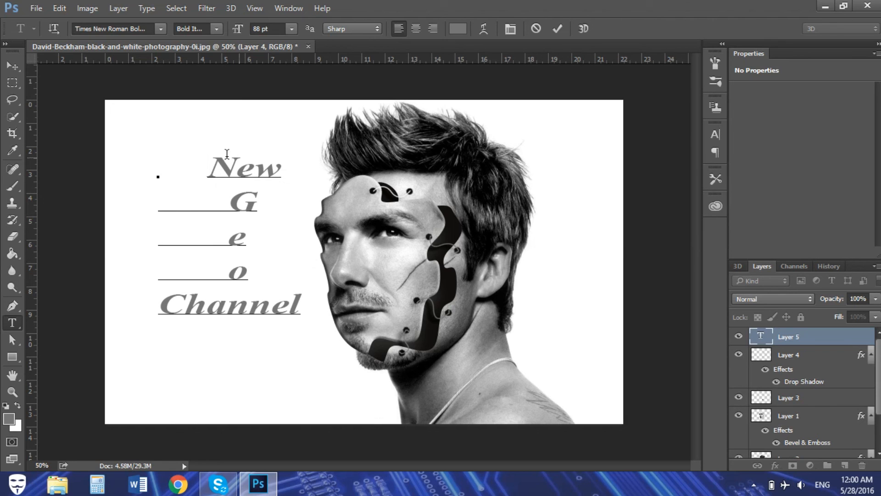
left_click_drag(156, 143, 142, 136)
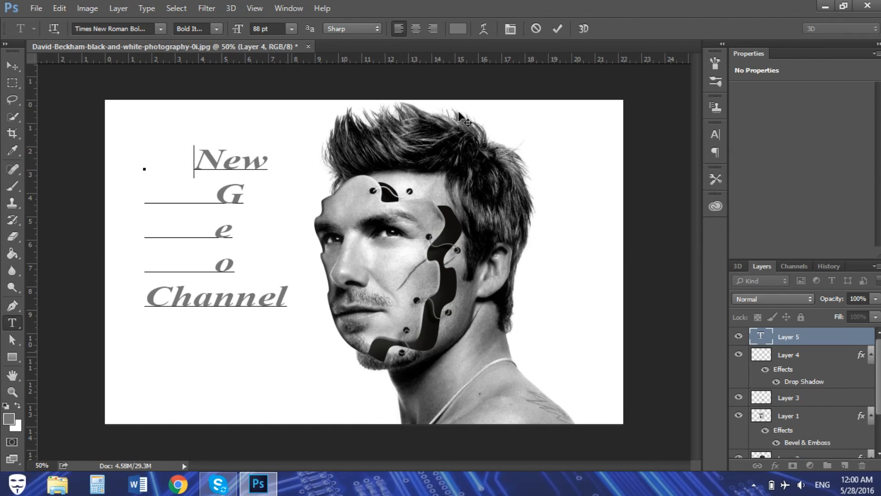
left_click(564, 31)
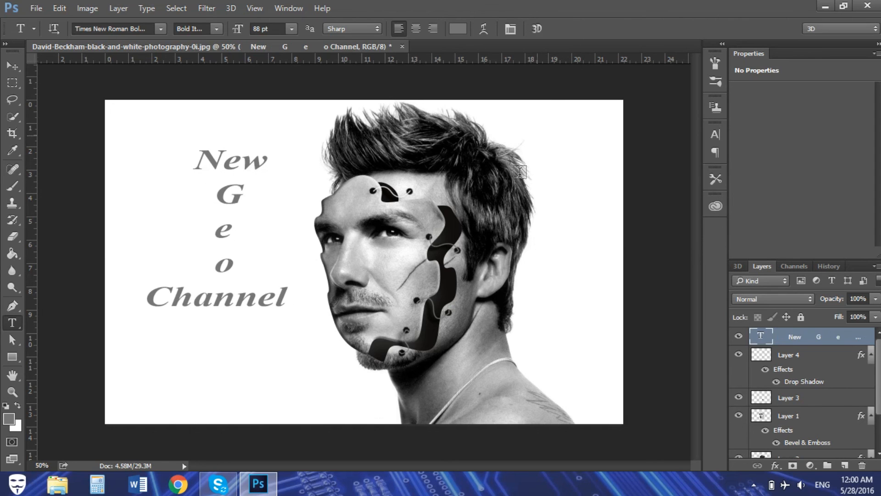